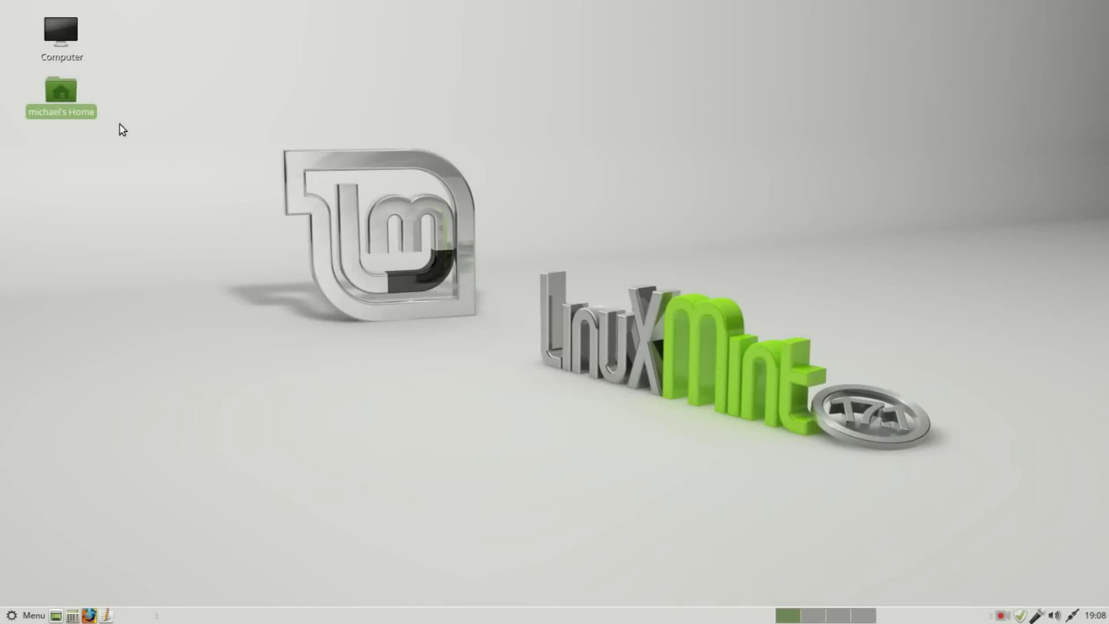
- In Downloads, trash odg47-Backgrounds.odg, odt31b-After-Adding-TOC.odt and ods11-Sort-Random-Order.ods
double_click(63, 93)
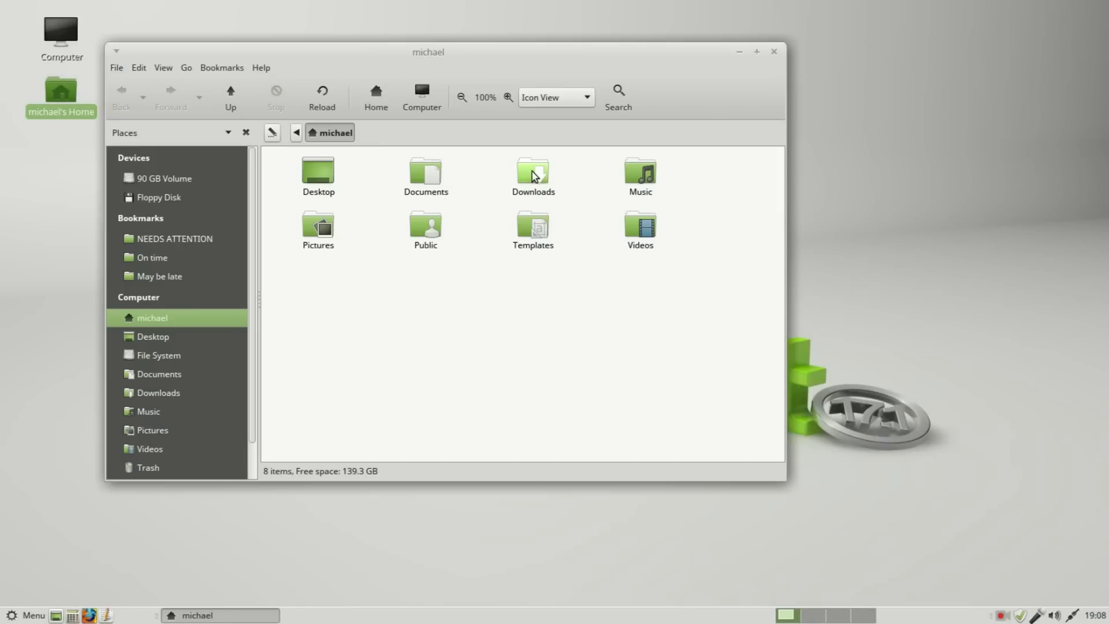
double_click(533, 174)
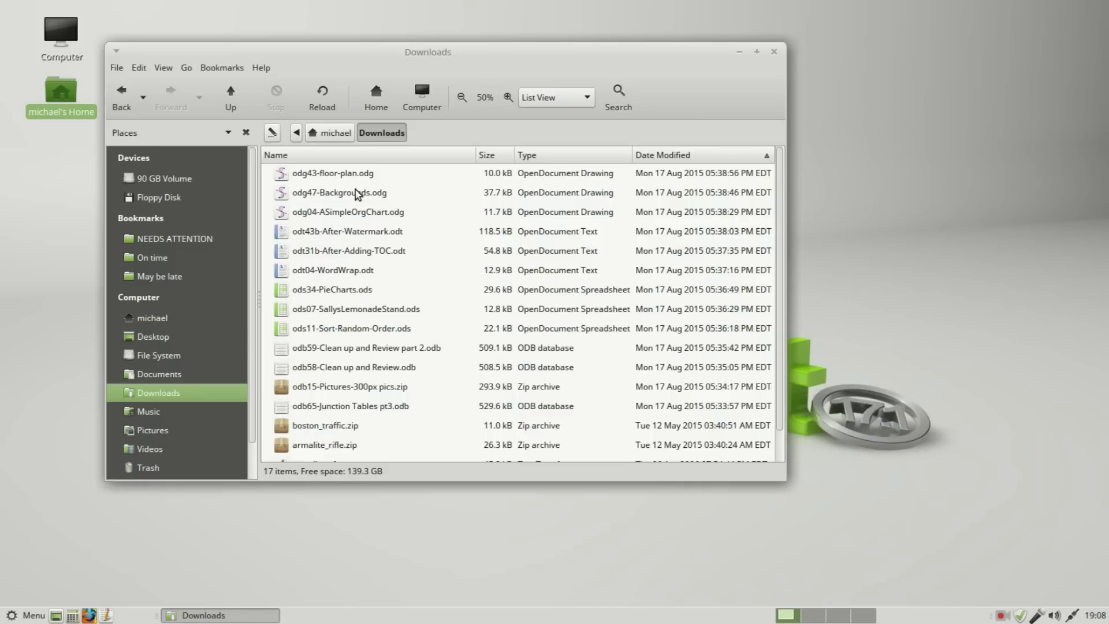
click(357, 192)
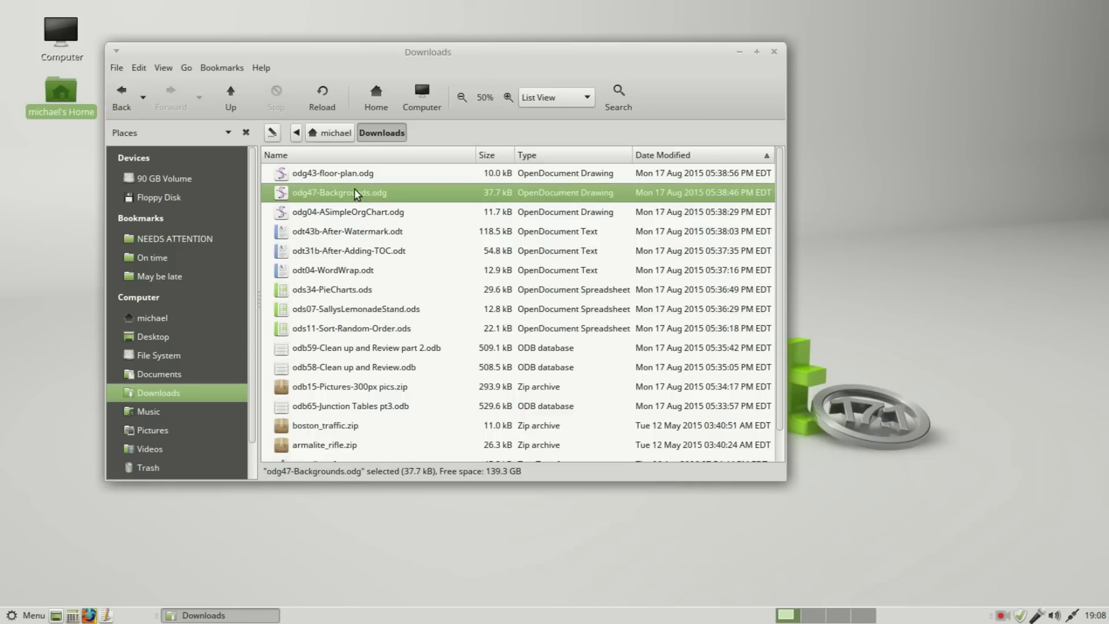
ctrl+click(356, 250)
ctrl+click(340, 327)
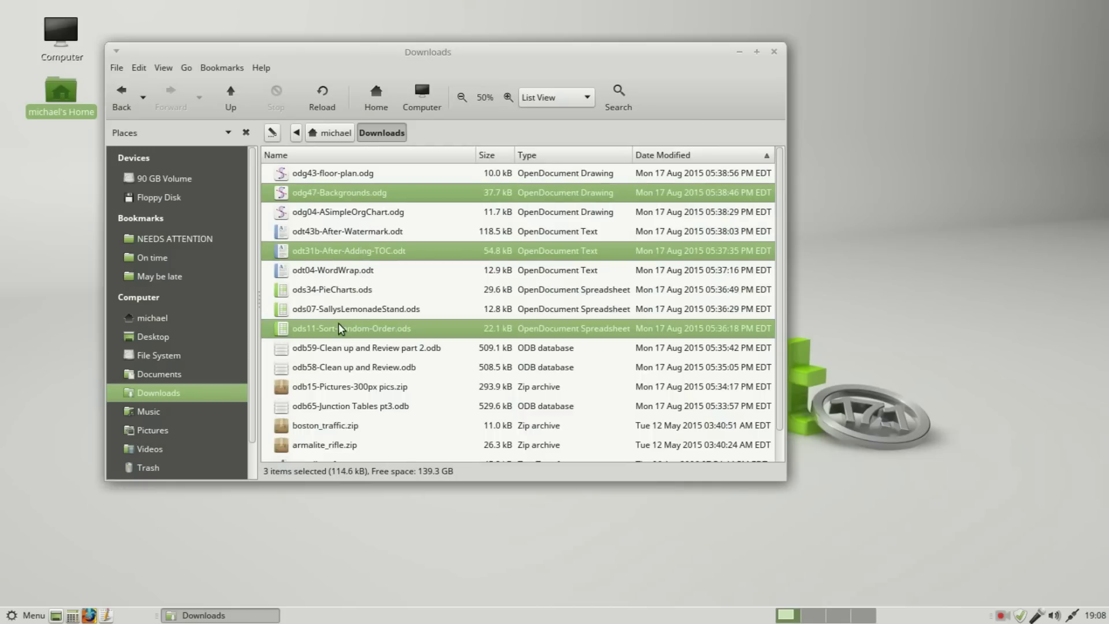
key(Delete)
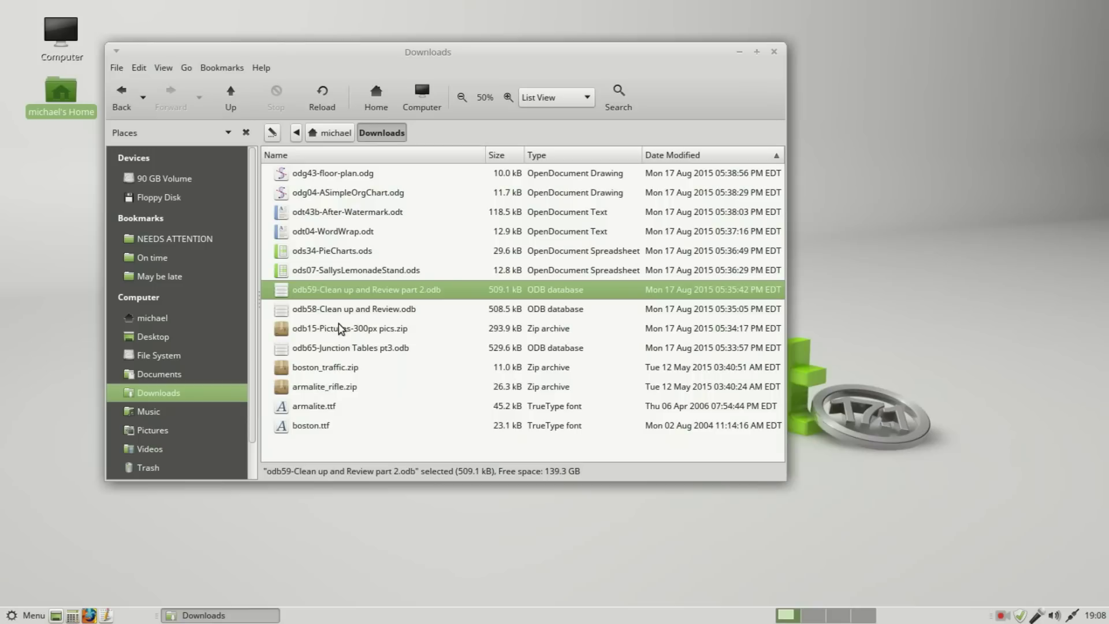
- Switch the side pane from Places to Tree, collapse Home Folder and expand File System
click(222, 134)
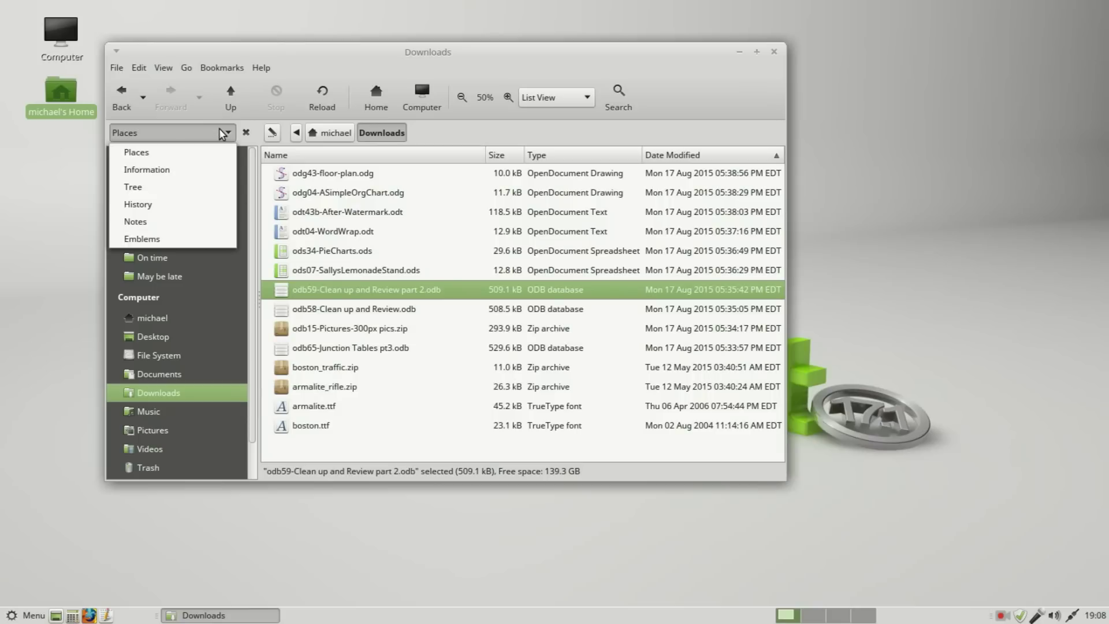
click(173, 188)
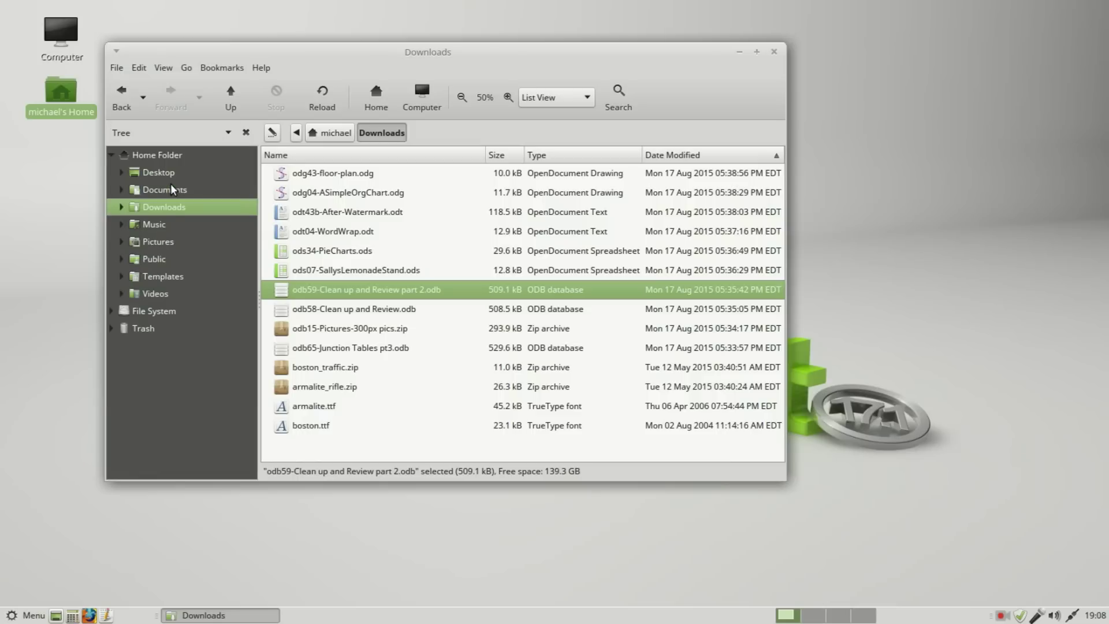
click(113, 152)
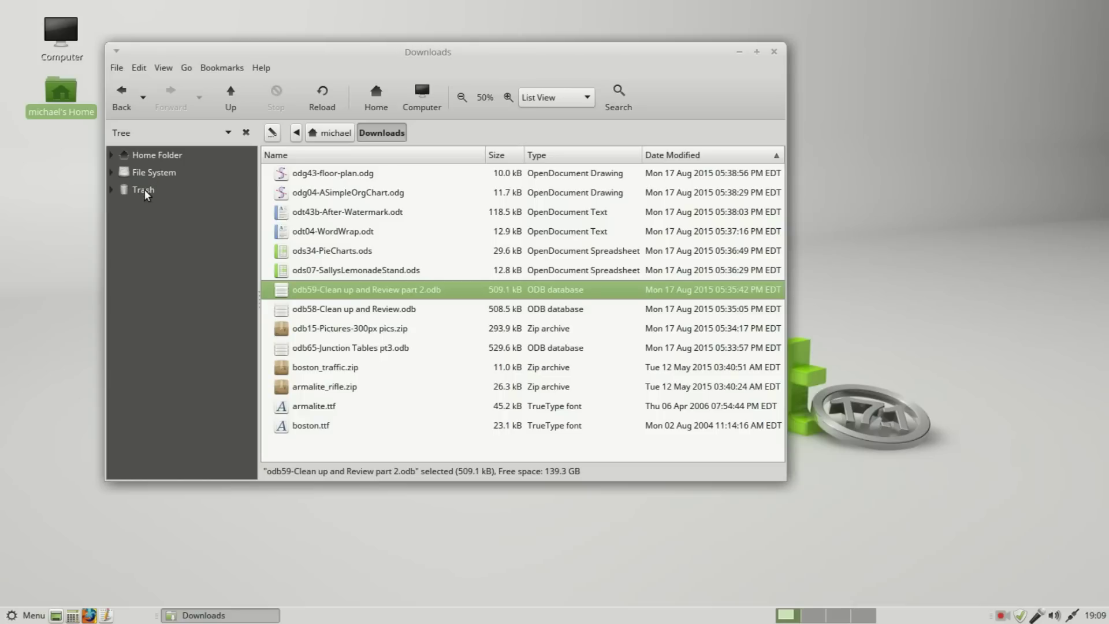
click(112, 172)
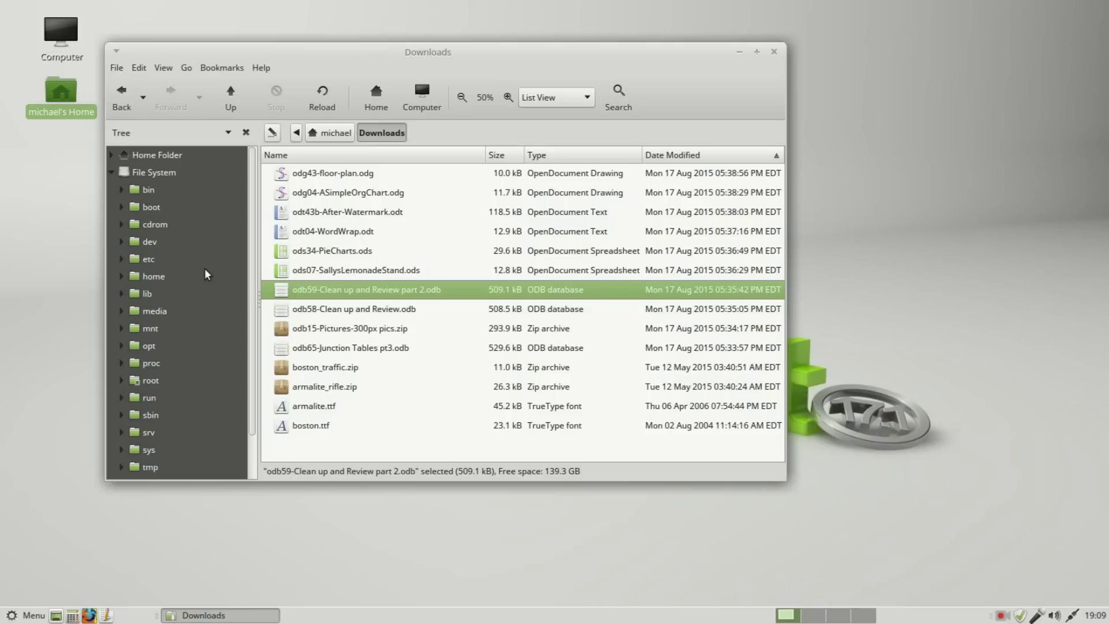
scroll(255, 243, down, 3)
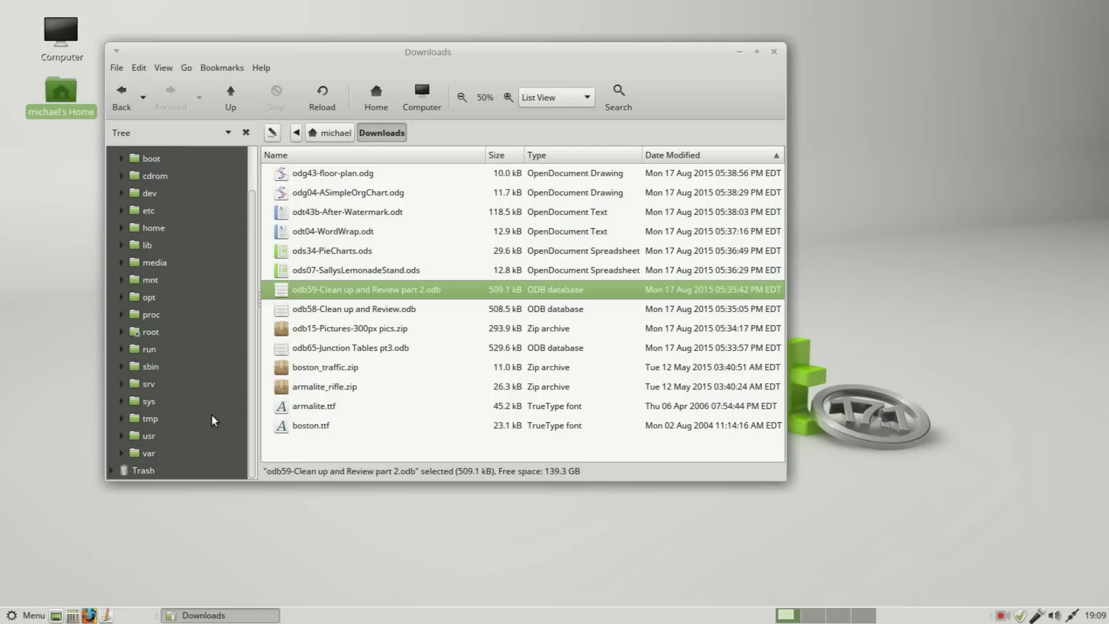
scroll(237, 358, up, 2)
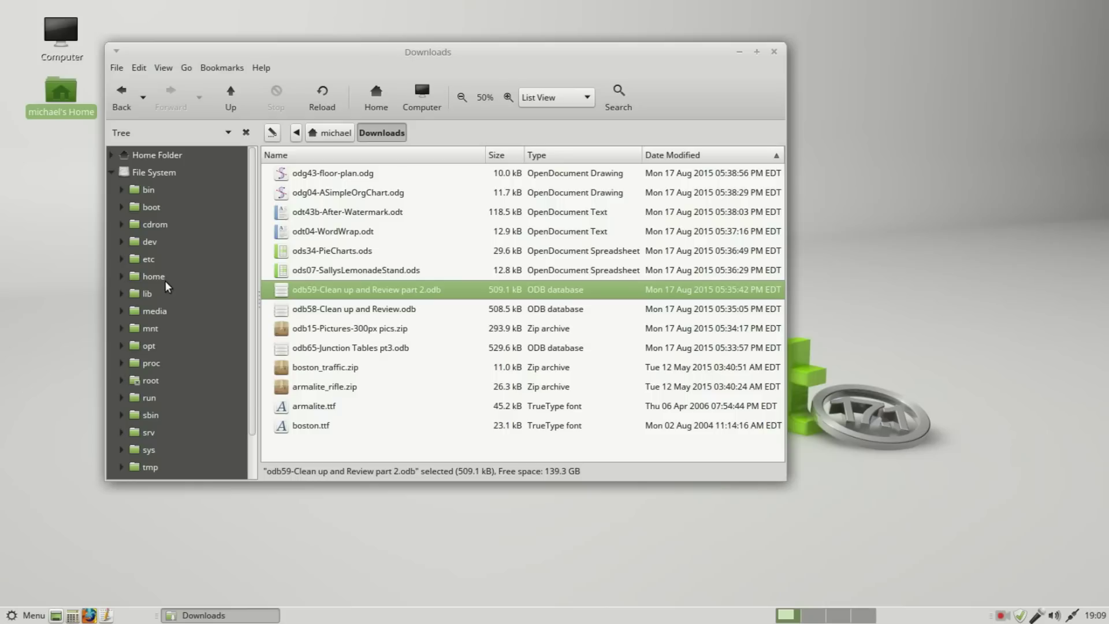
- Expand home under File System, the Home Folder branch, and the michael user folder
click(122, 277)
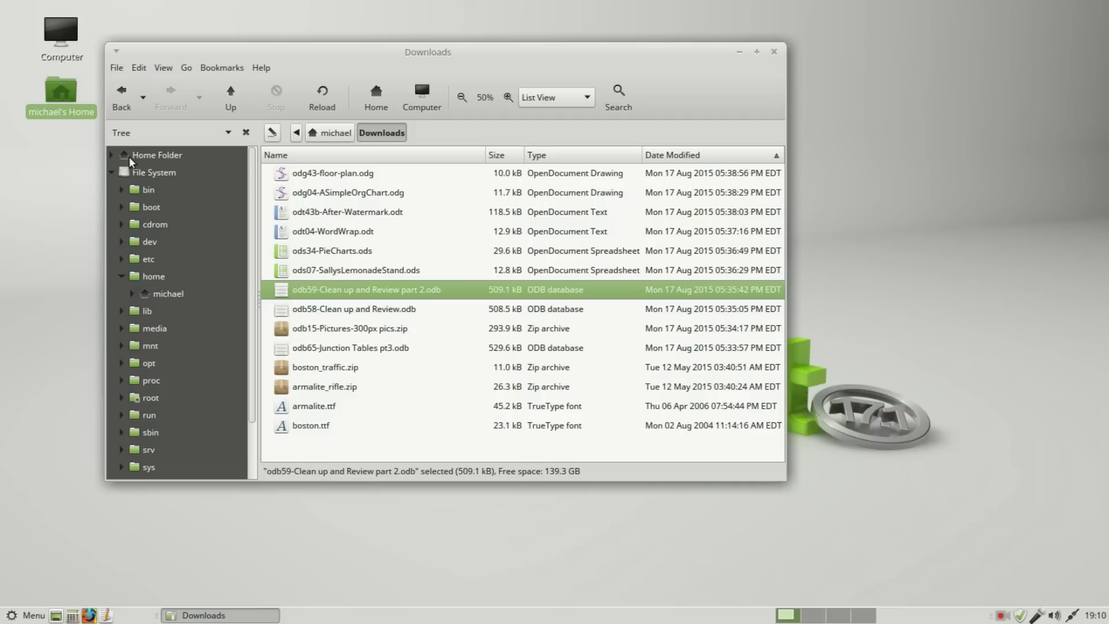
click(111, 155)
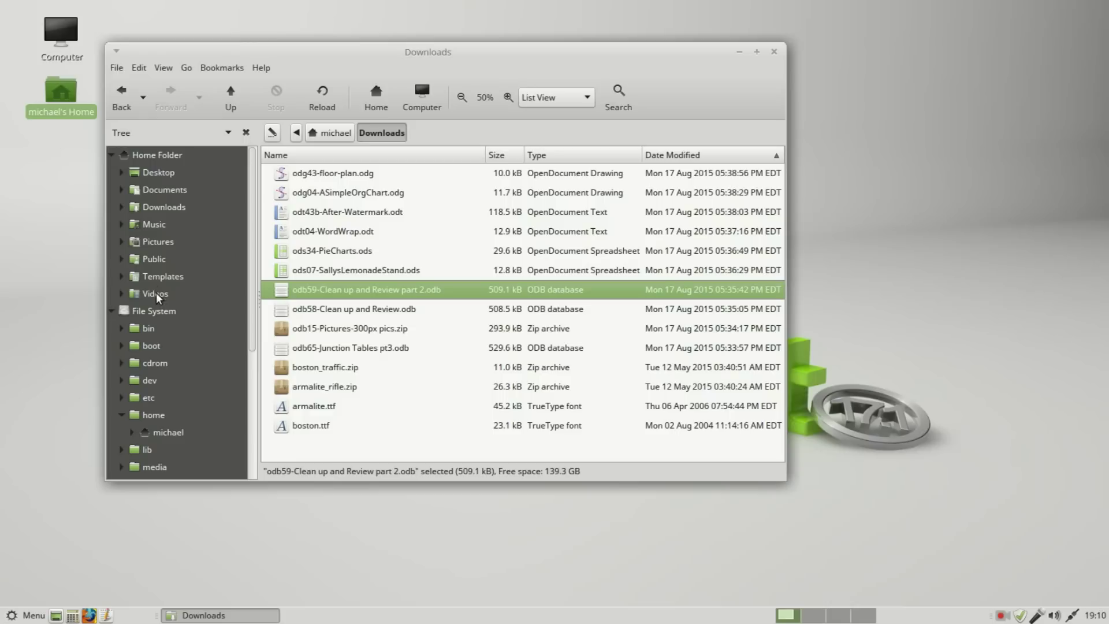
click(131, 433)
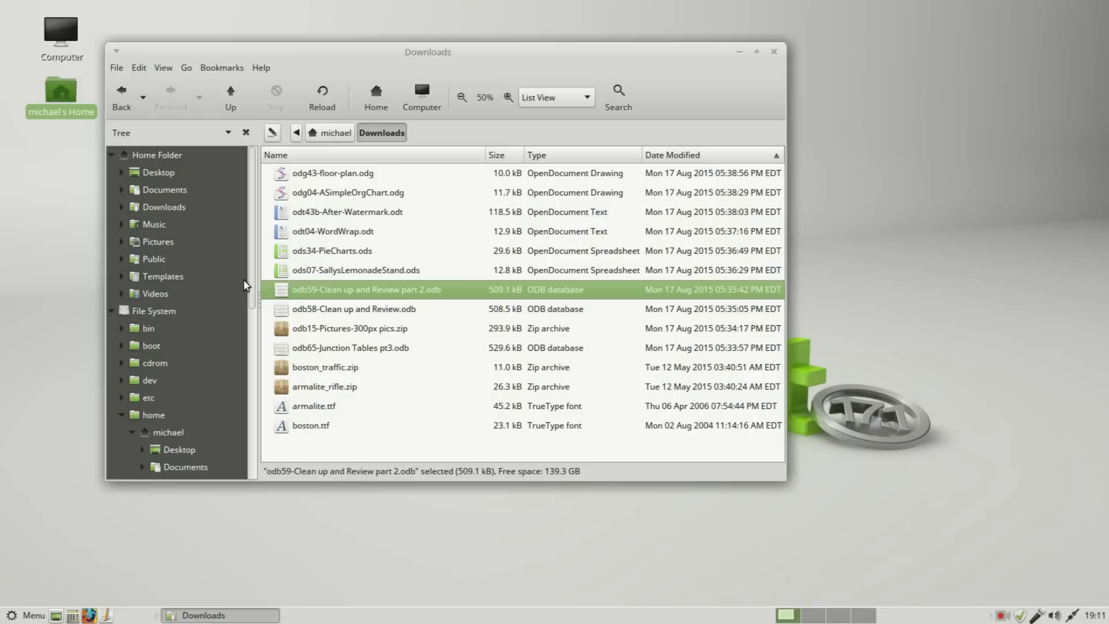
- Scroll through the tree and expand the Trash branch, showing michael's subfolders Desktop through Videos
drag(252, 287, 243, 460)
click(111, 470)
drag(251, 407, 271, 219)
drag(251, 223, 248, 324)
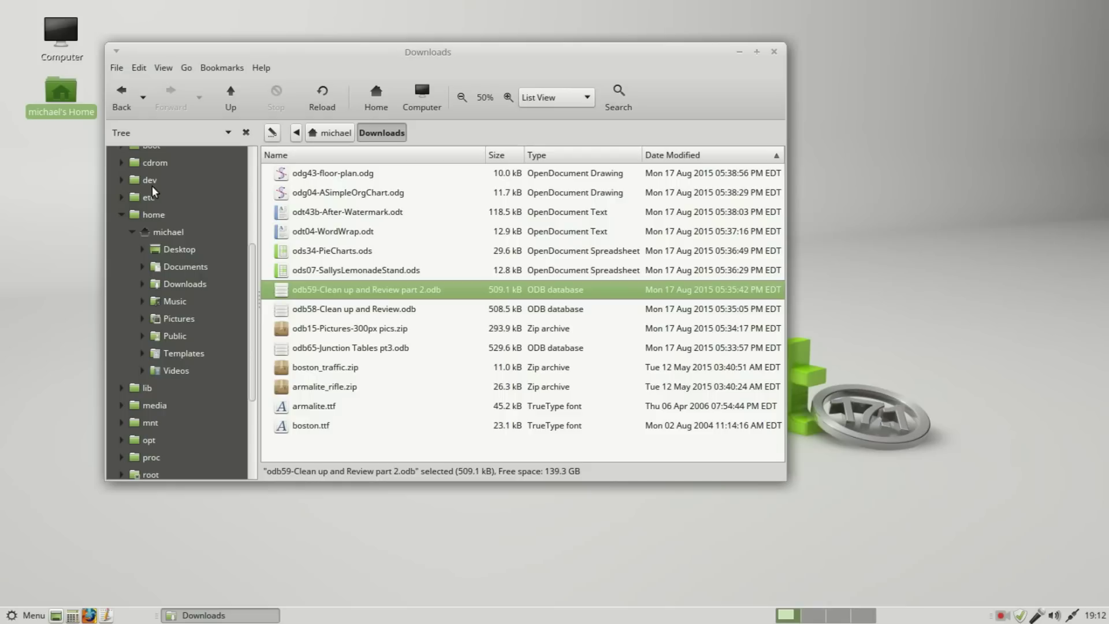
scroll(171, 210, up, 3)
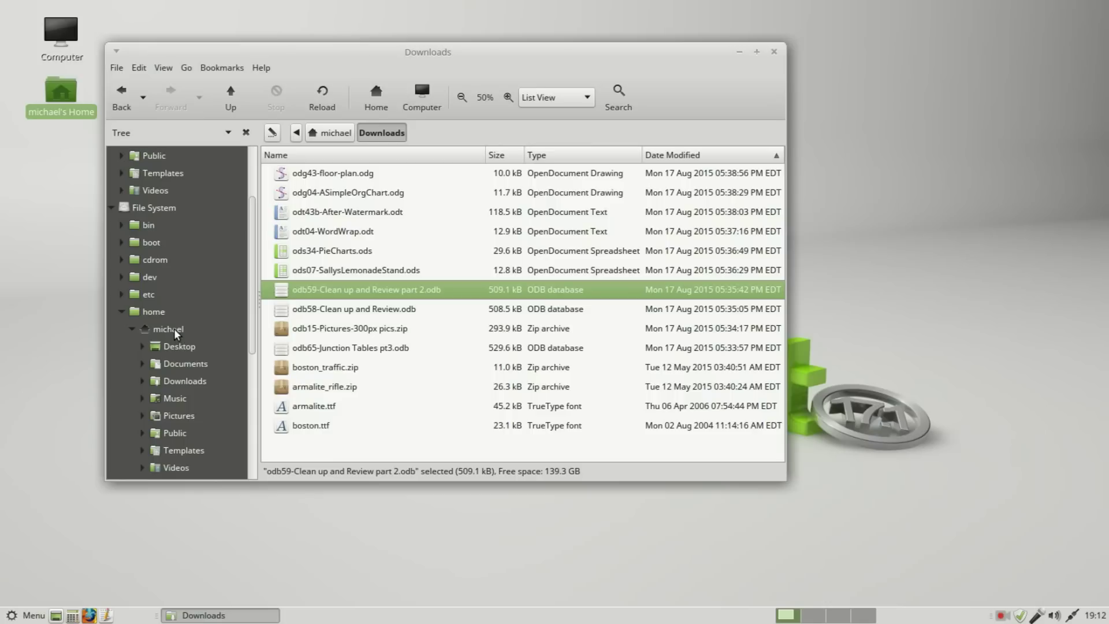
scroll(197, 296, down, 2)
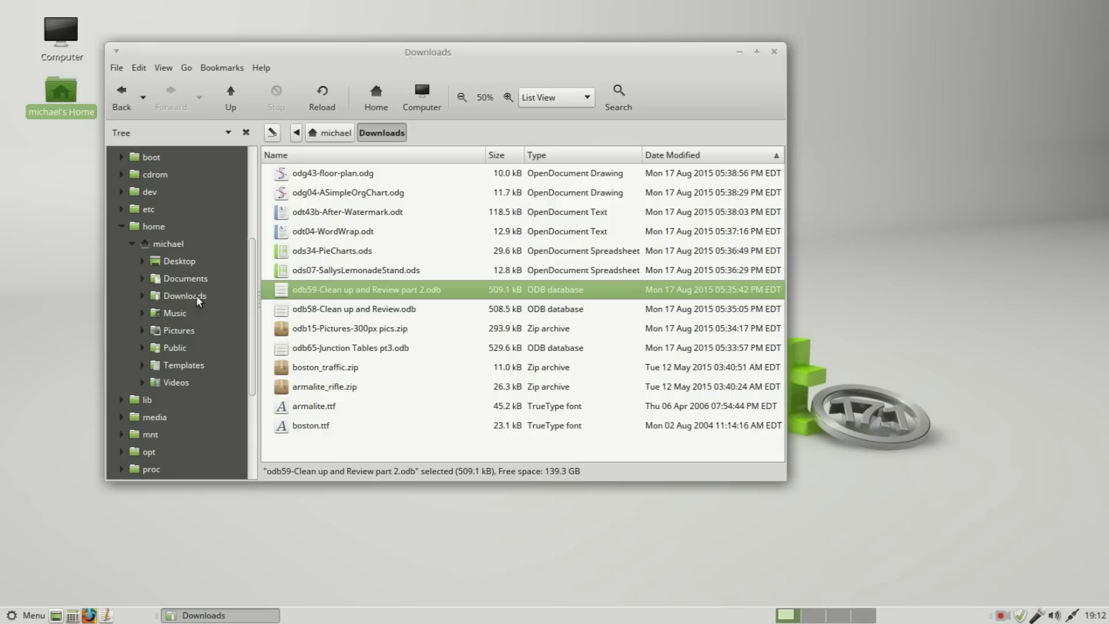
- Open michael's home folder and enable View > Show Hidden Files to reveal .adobe, .cache, .config
click(158, 244)
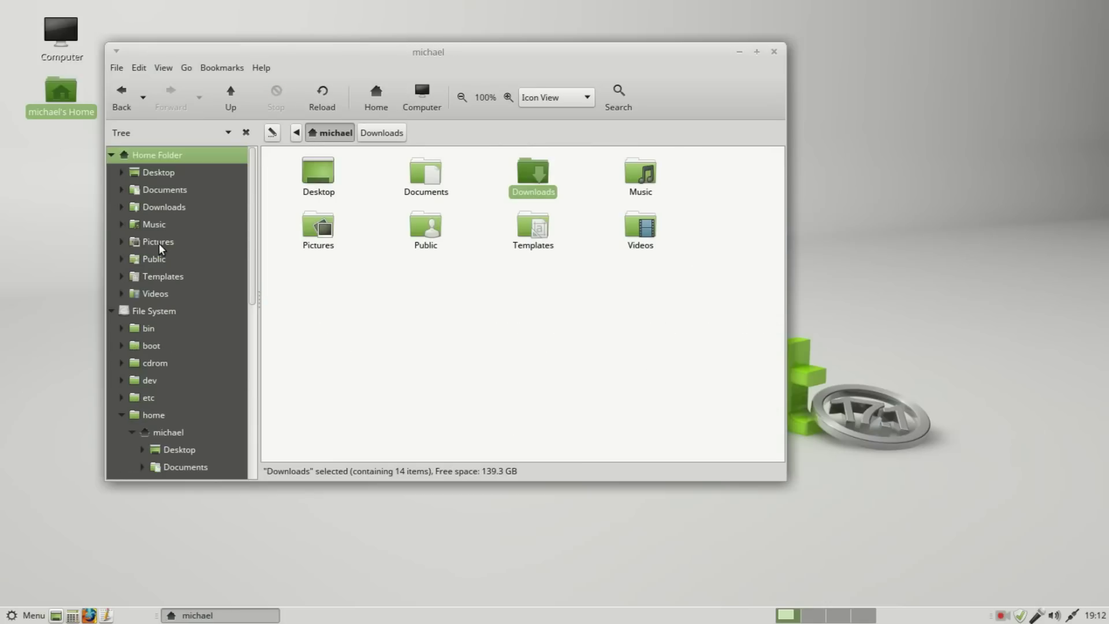
click(165, 70)
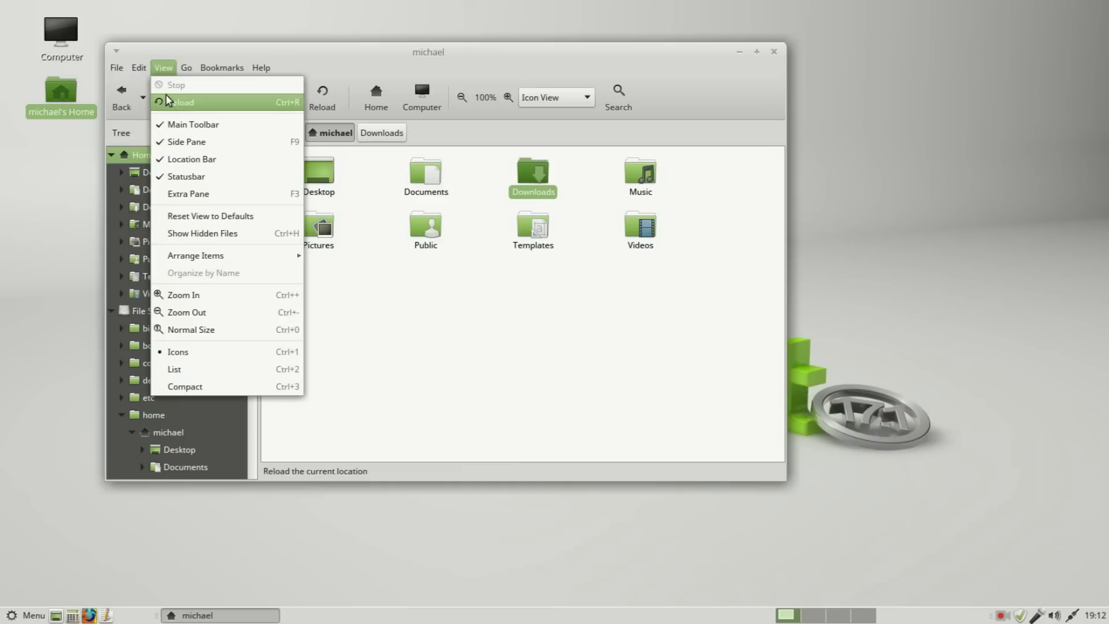
click(189, 234)
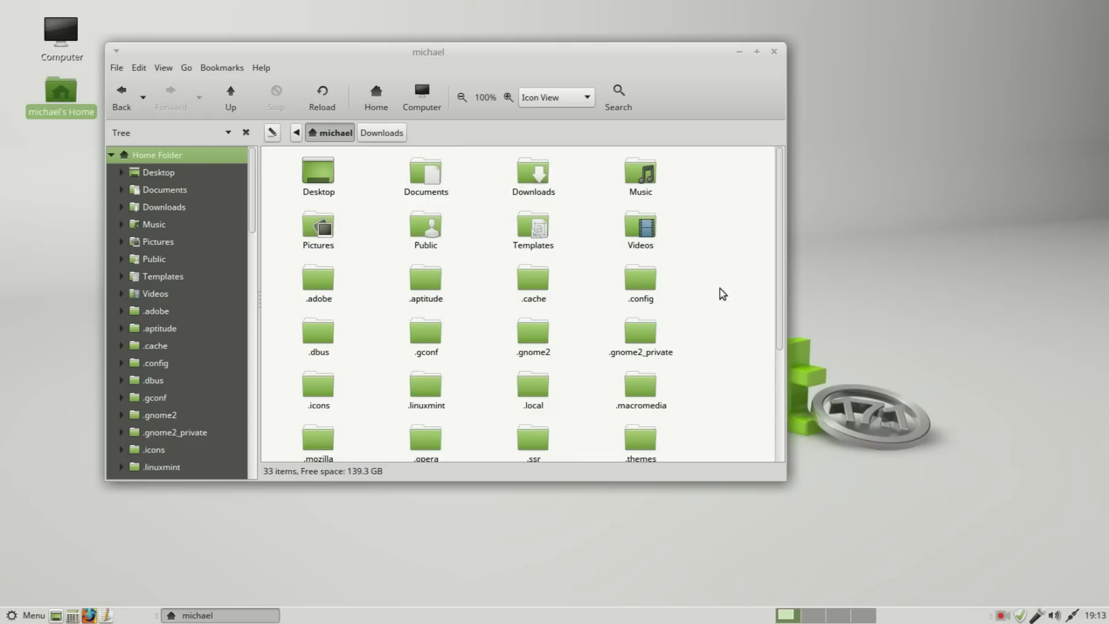
- Browse into the hidden .local/share/Trash/files folder
scroll(781, 292, down, 1)
scroll(768, 324, down, 3)
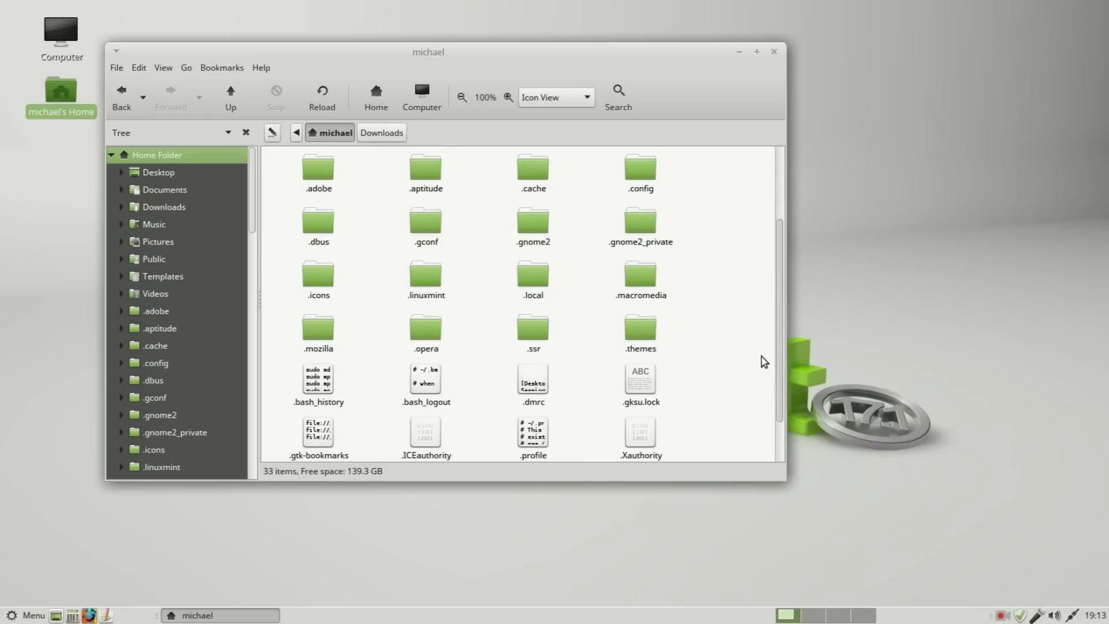
scroll(768, 324, up, 2)
scroll(764, 313, up, 1)
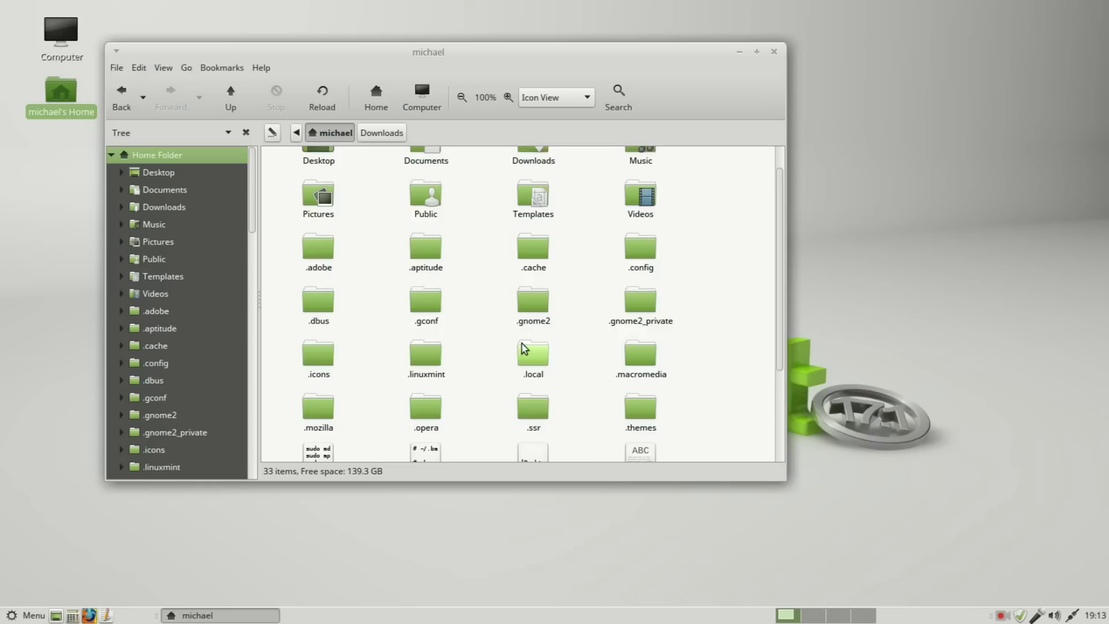
double_click(537, 356)
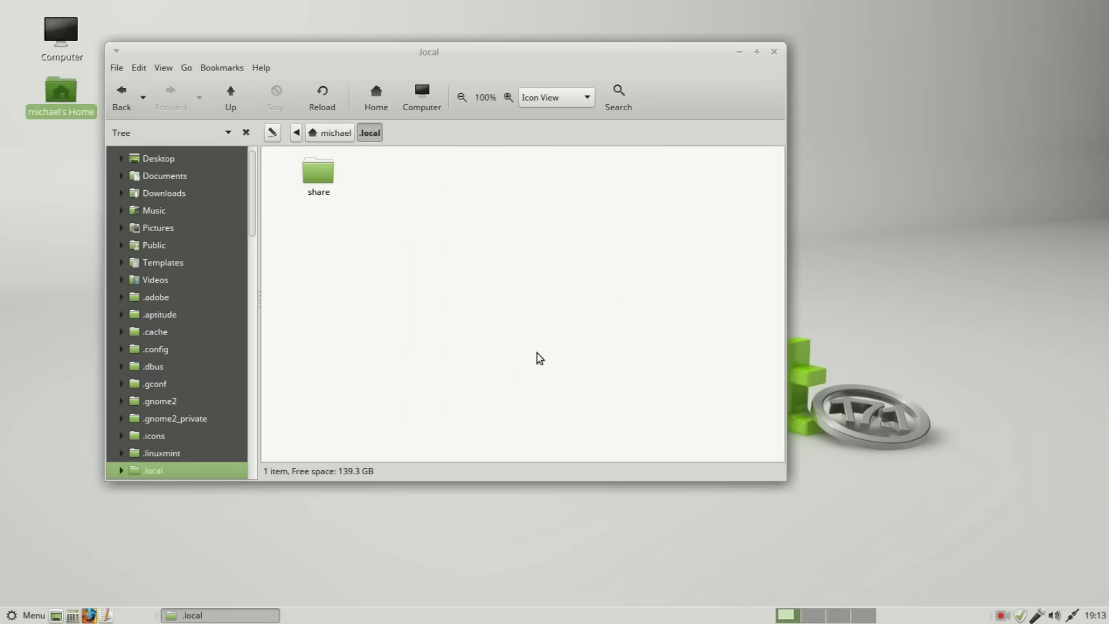
double_click(328, 178)
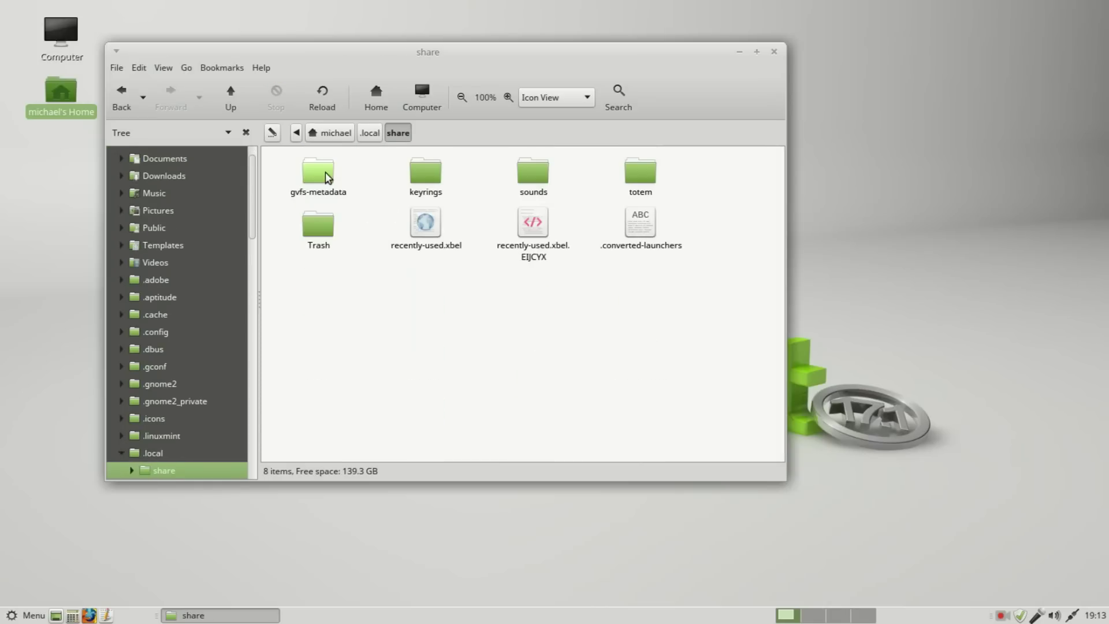
double_click(321, 232)
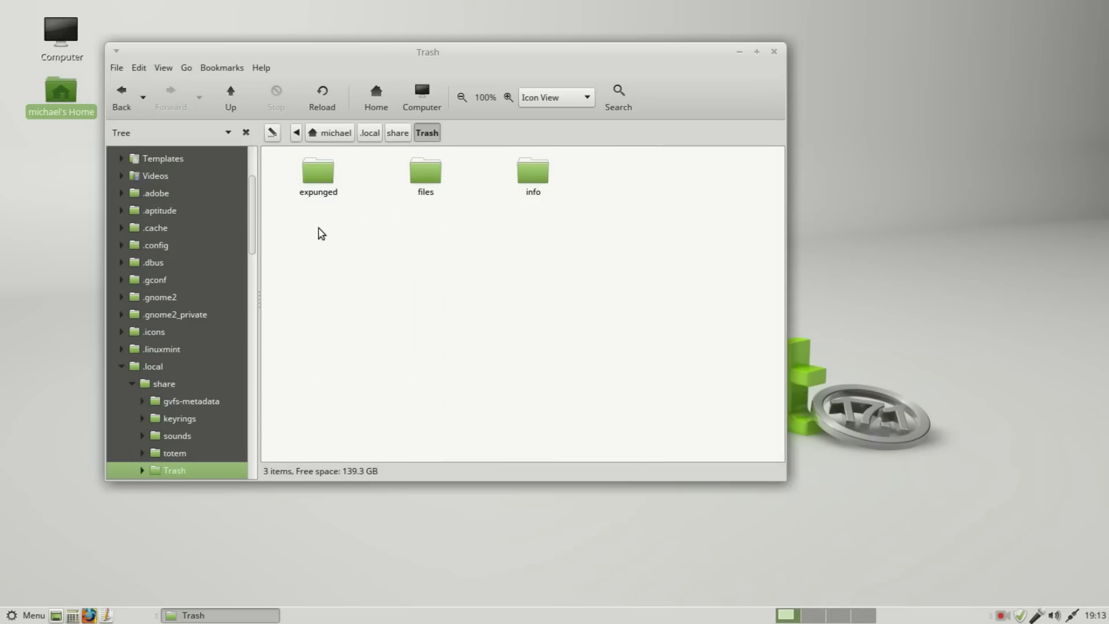
double_click(432, 176)
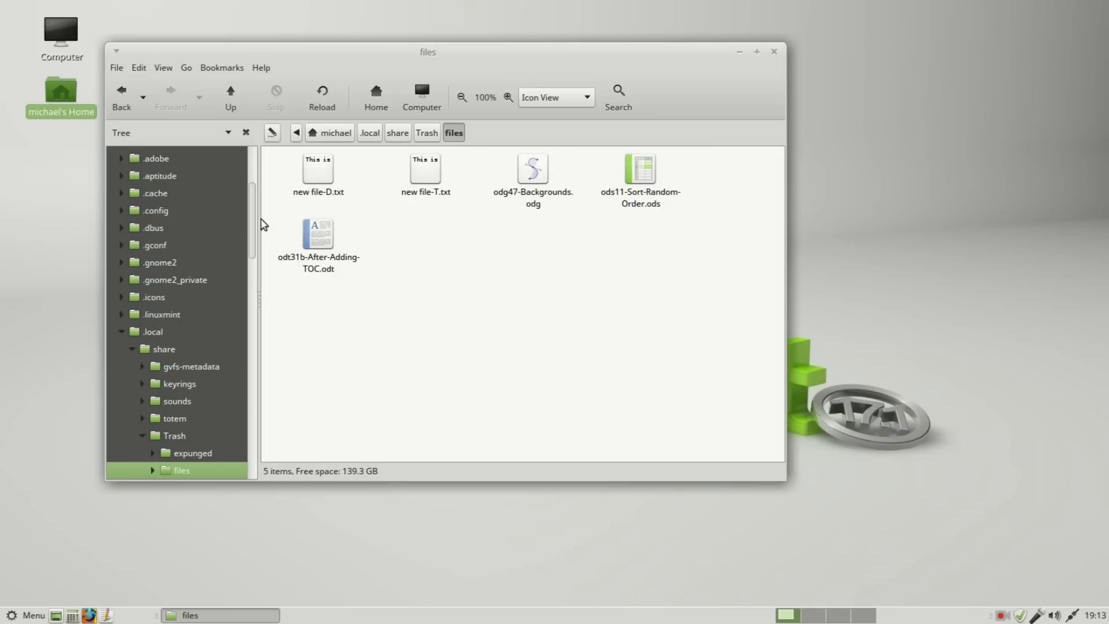
- Open the Trash from the sidebar tree, showing its five deleted items
scroll(250, 234, down, 10)
scroll(238, 353, down, 10)
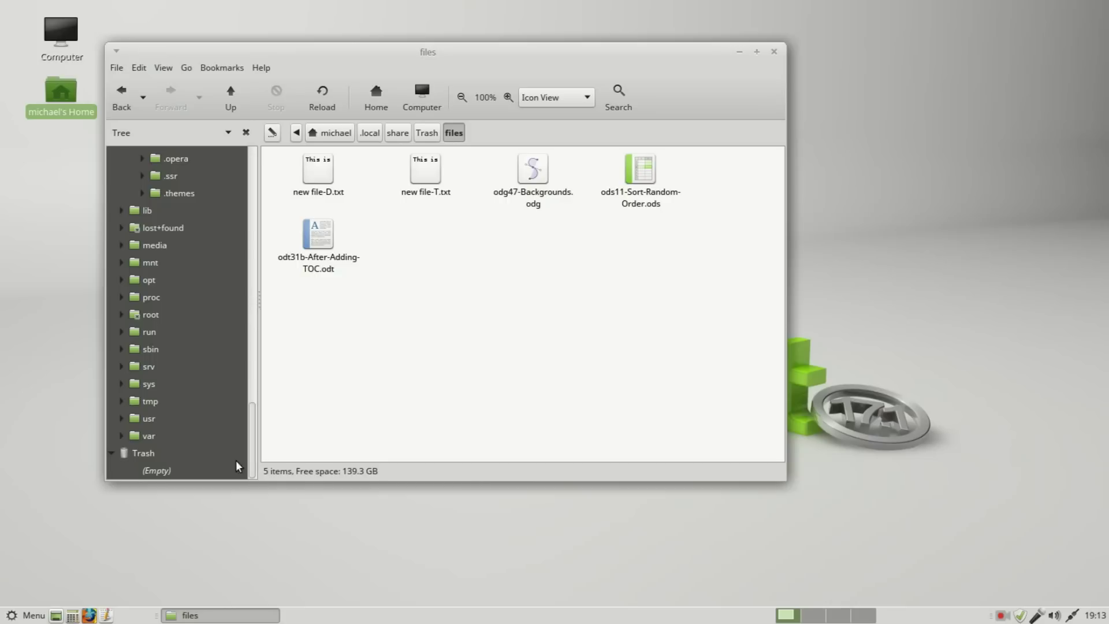
click(143, 456)
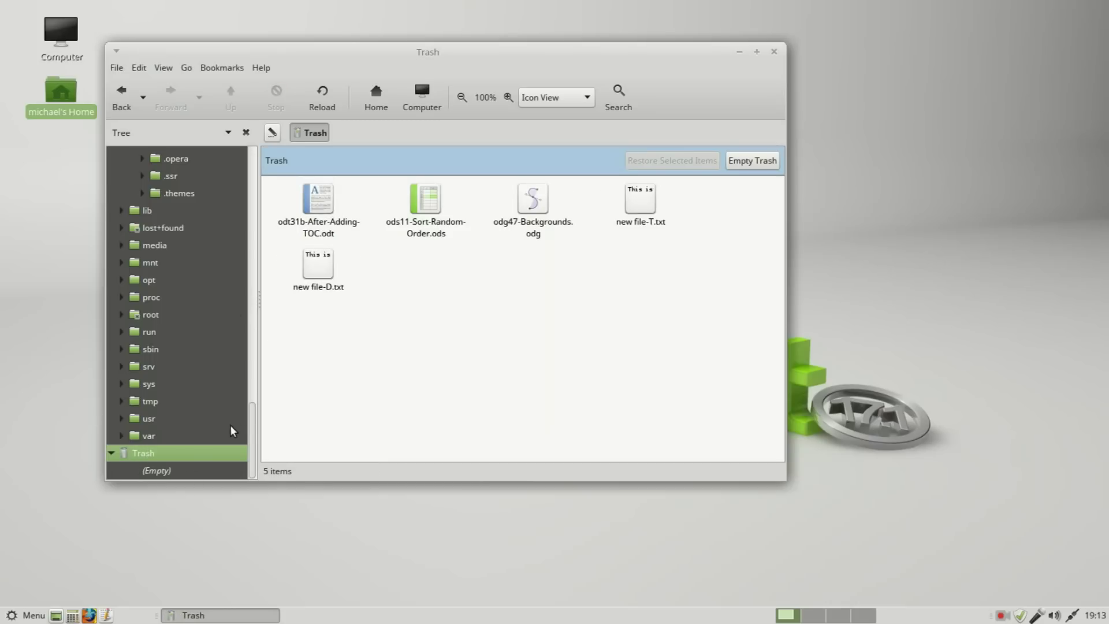
- Collapse Home Folder, File System and Trash in the tree, then show the home folder's 33 items
drag(250, 432, 280, 144)
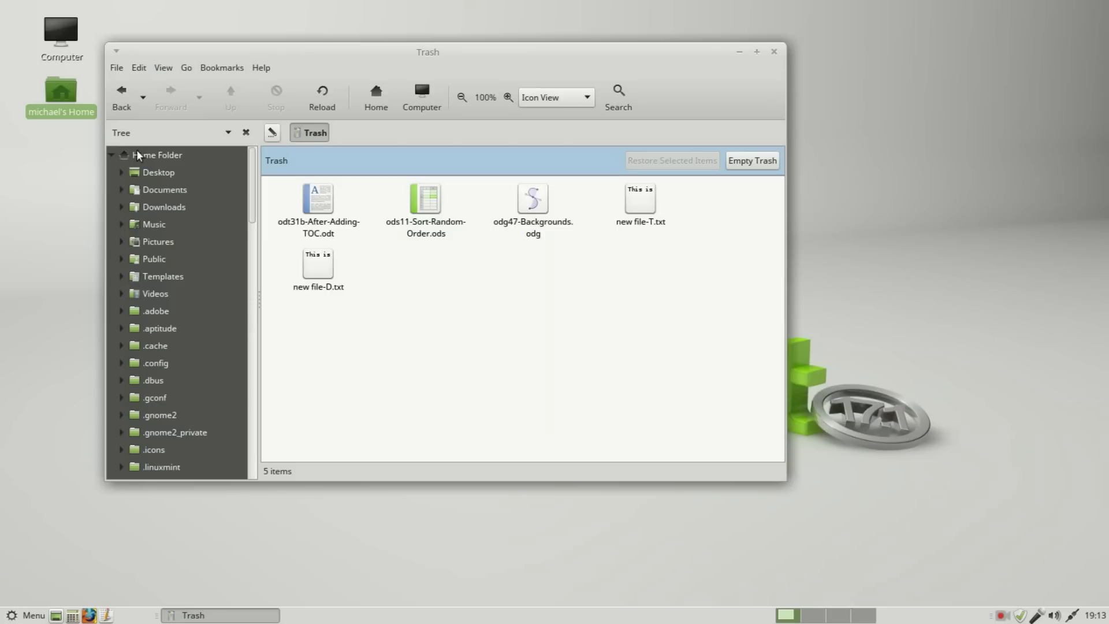
click(110, 154)
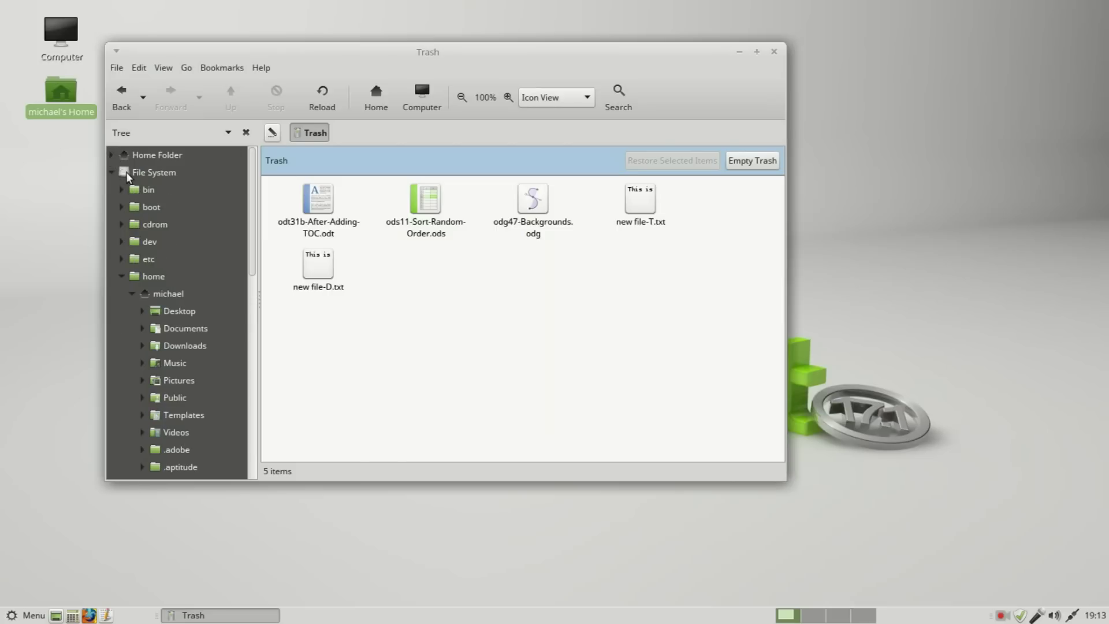
click(111, 172)
click(110, 190)
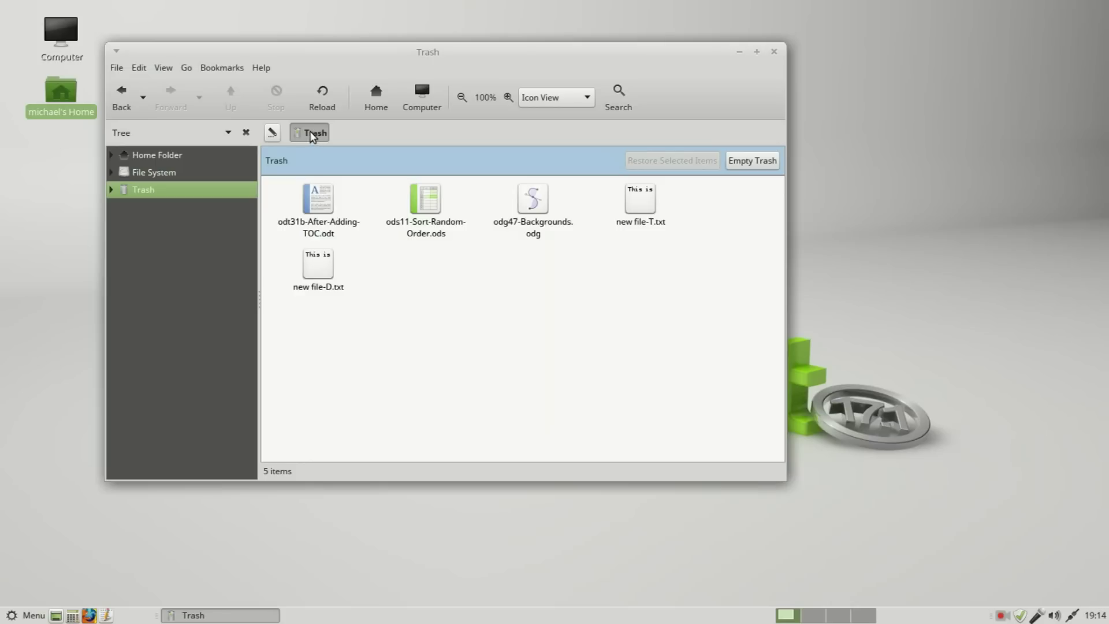
click(170, 154)
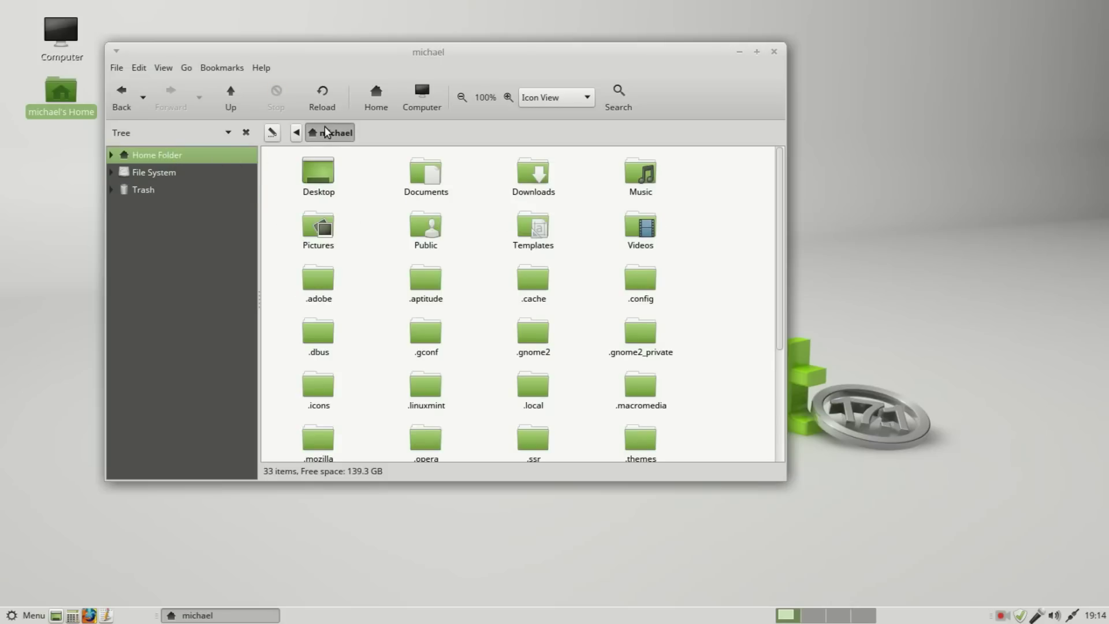
click(161, 68)
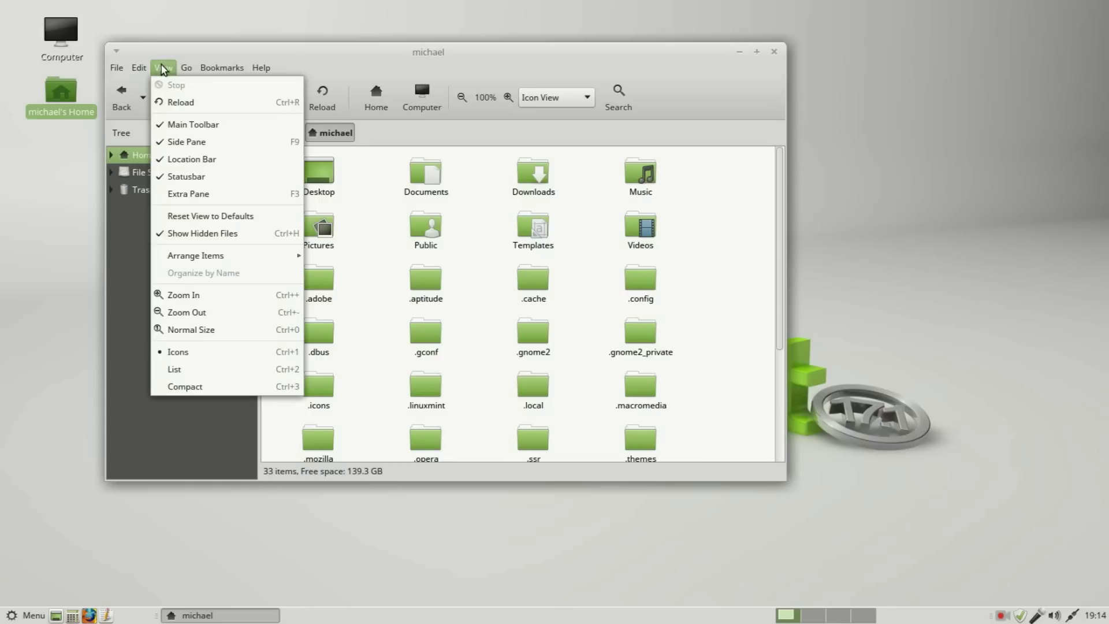
- Hide hidden files, open Downloads, and switch between michael and Downloads via the path bar
click(188, 234)
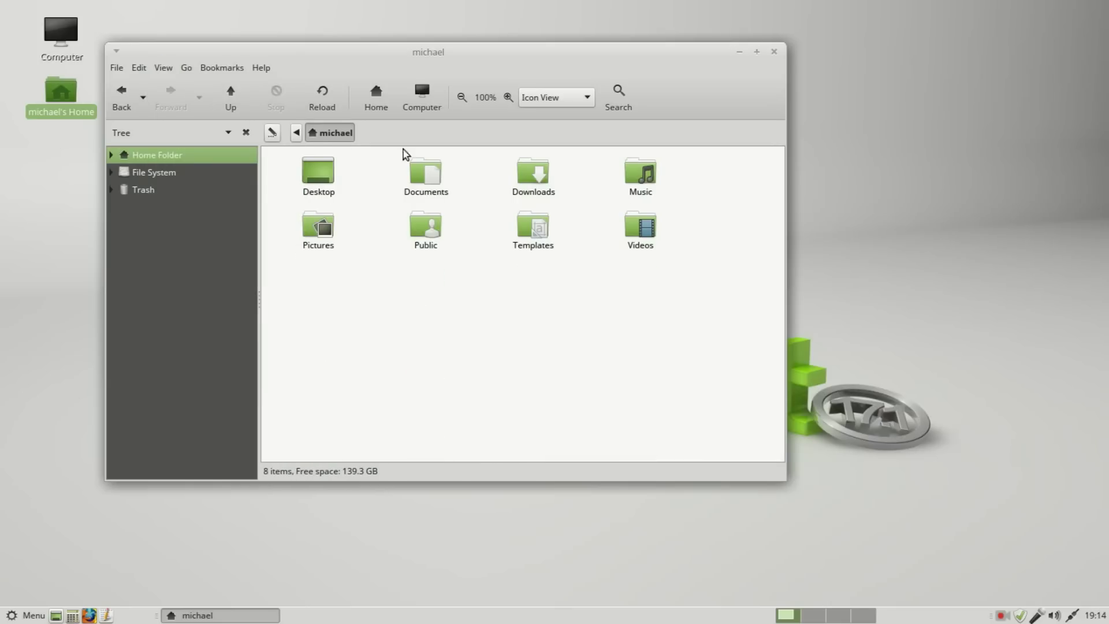
double_click(527, 171)
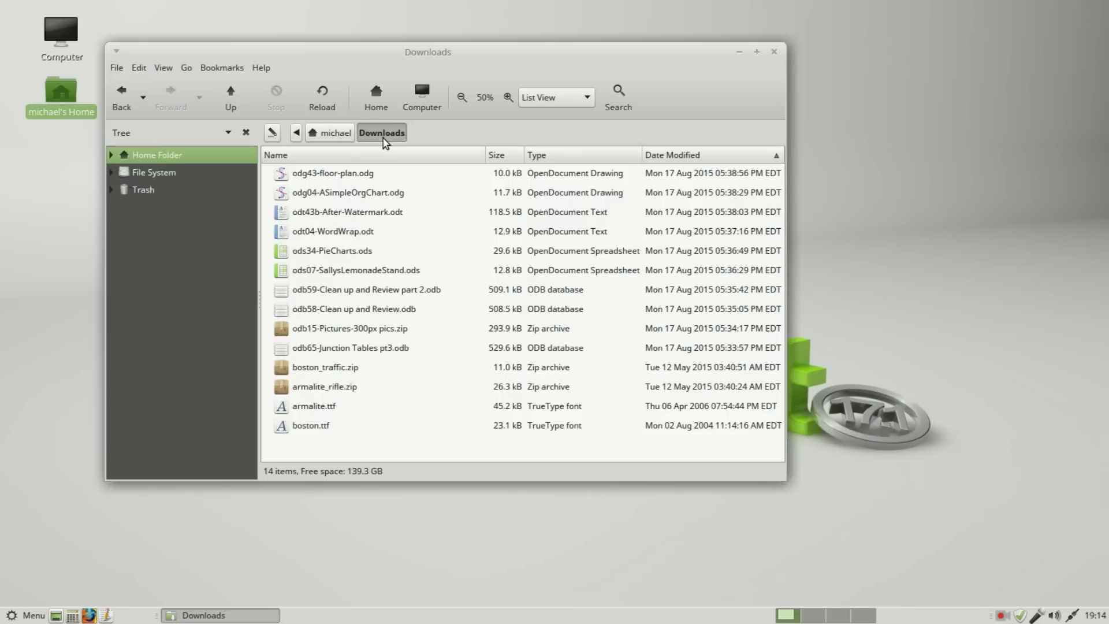
click(320, 134)
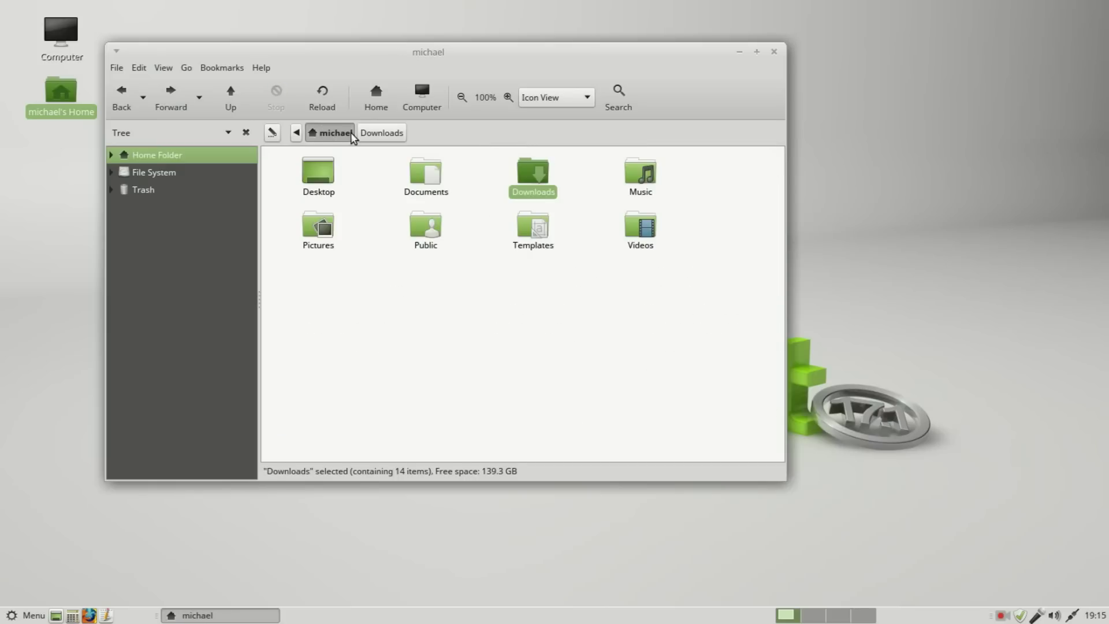
click(380, 133)
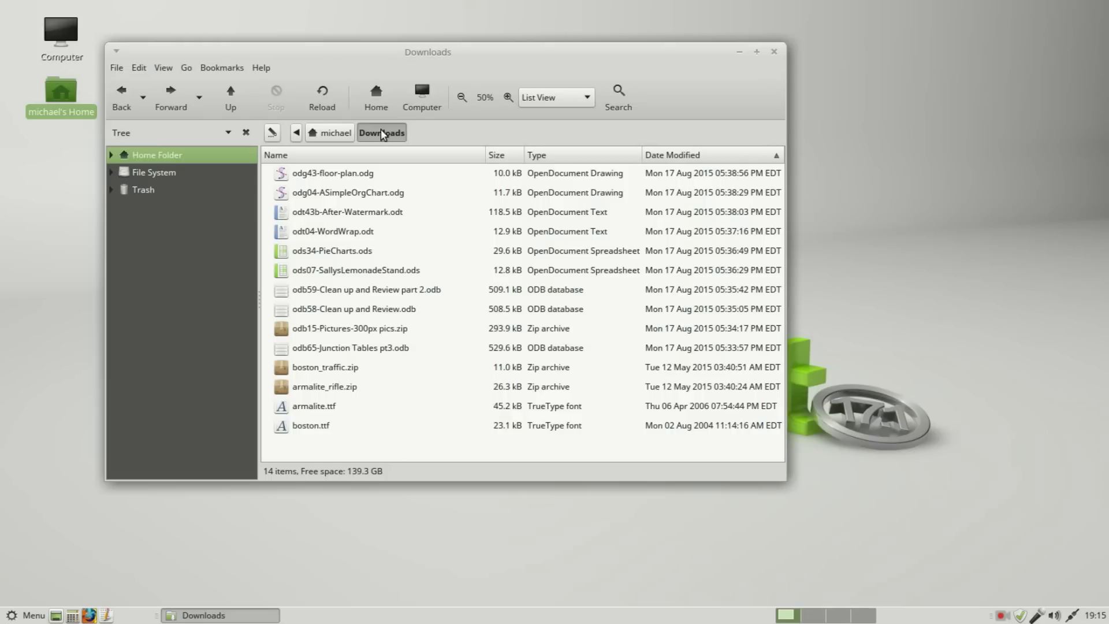
click(338, 133)
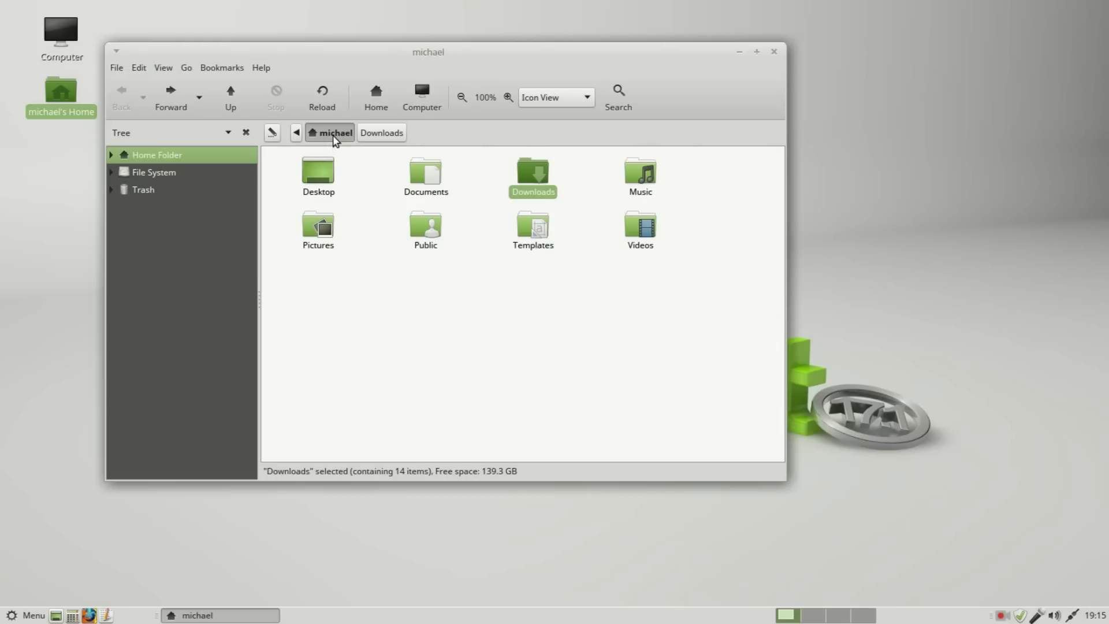
click(382, 133)
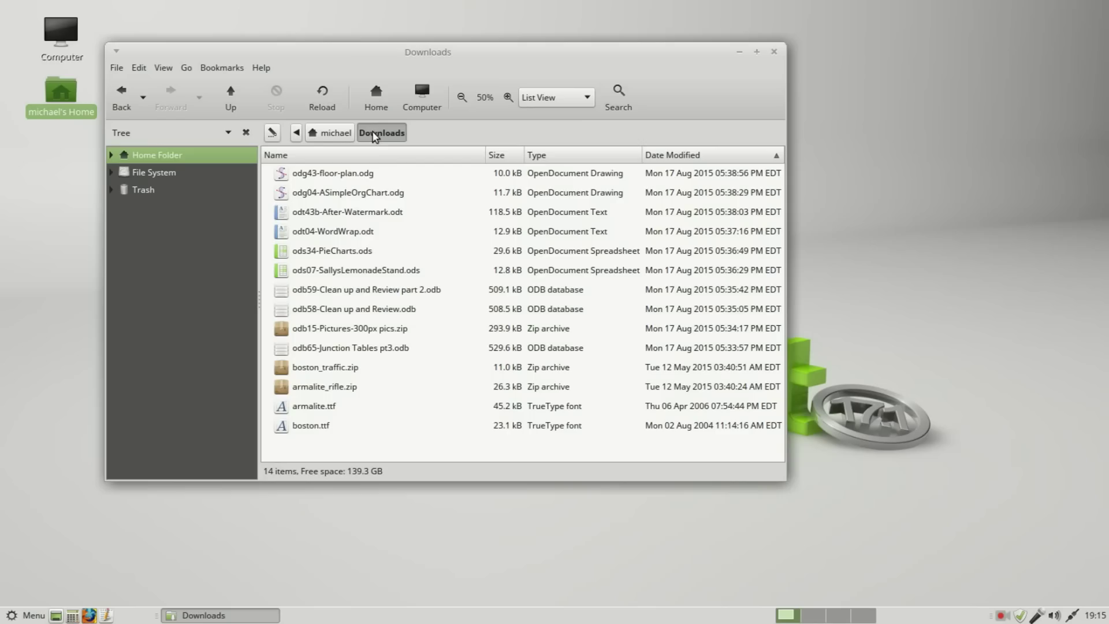
- Navigate up the path bar to the root (/) folder showing bin, boot, home and others
click(297, 133)
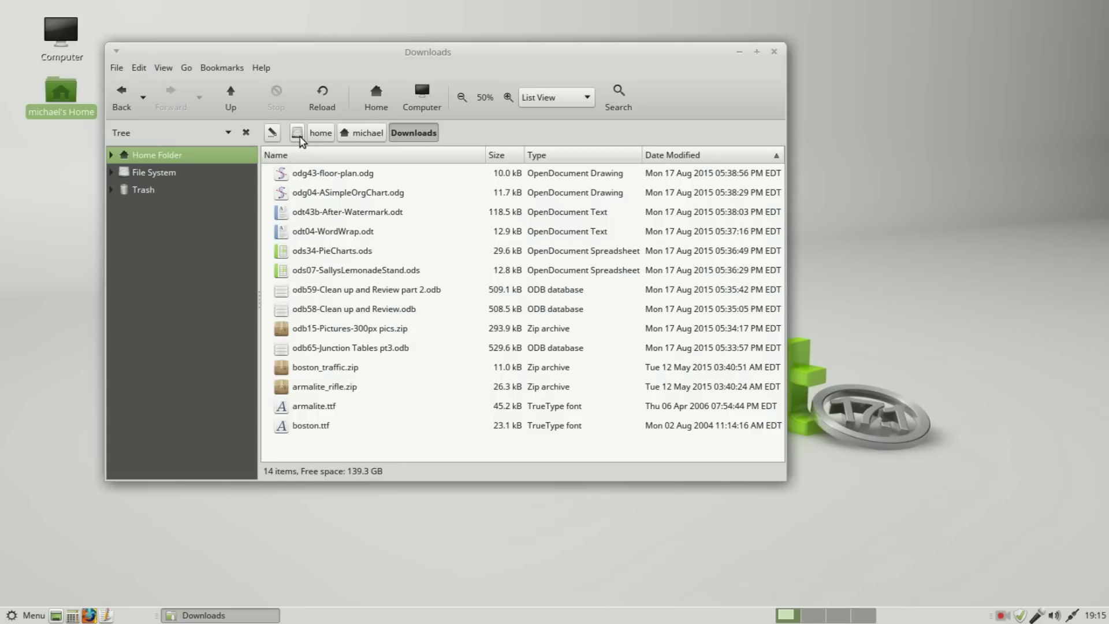
click(297, 134)
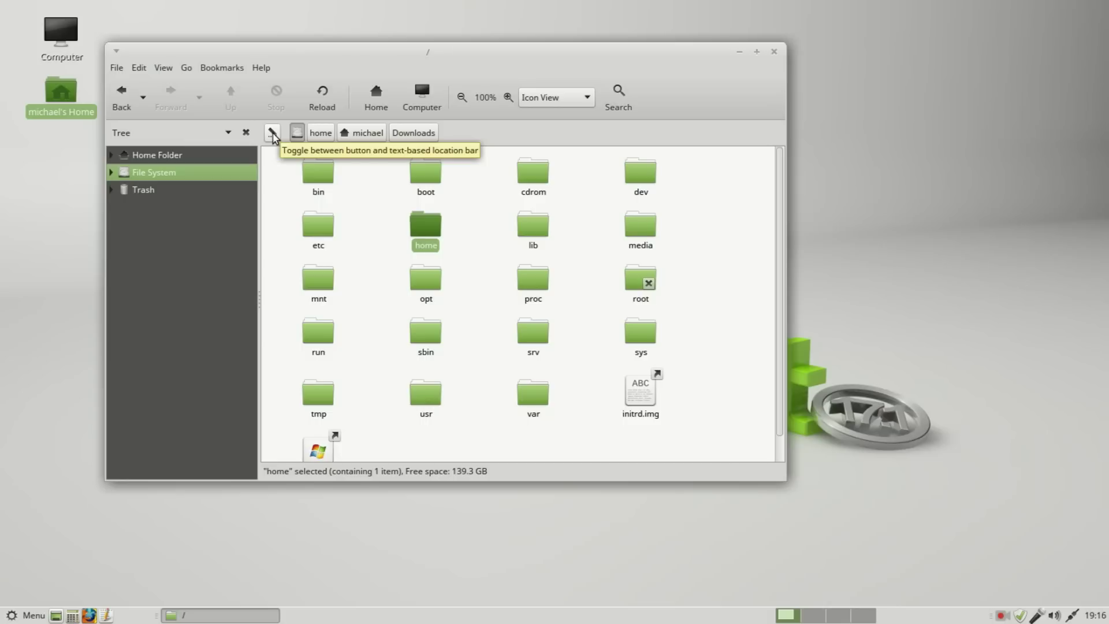
click(272, 133)
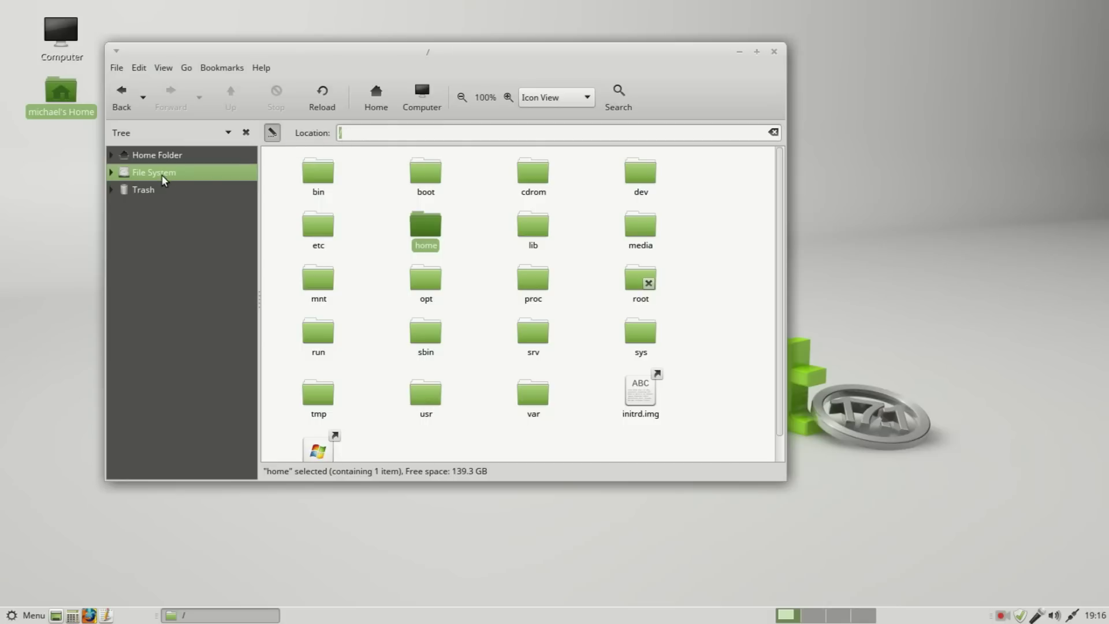
click(148, 154)
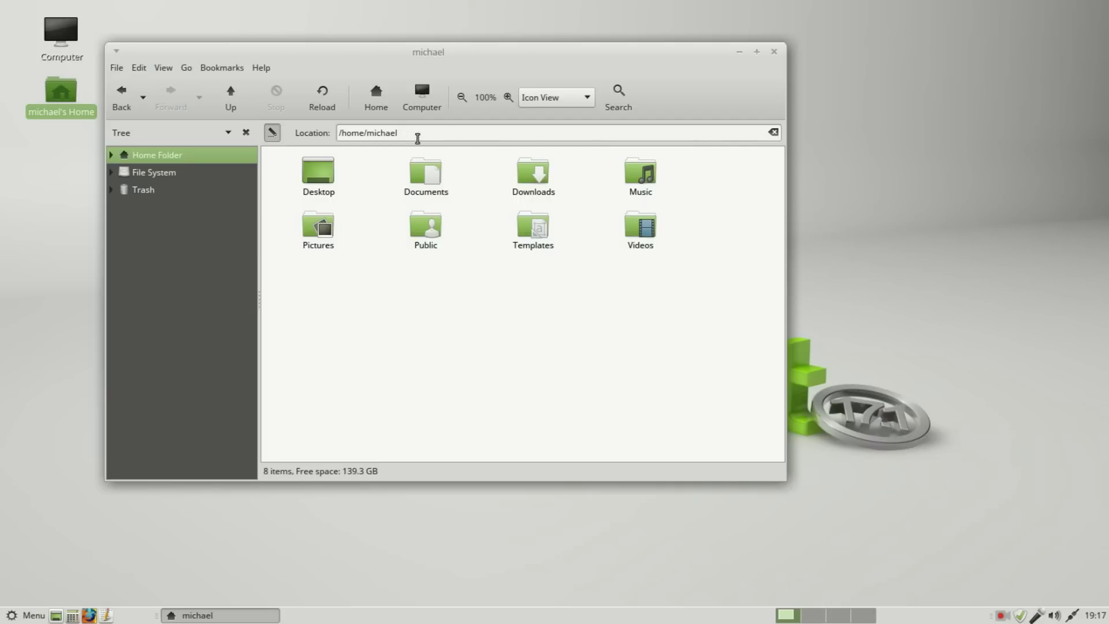
drag(418, 139, 323, 130)
right_click(364, 140)
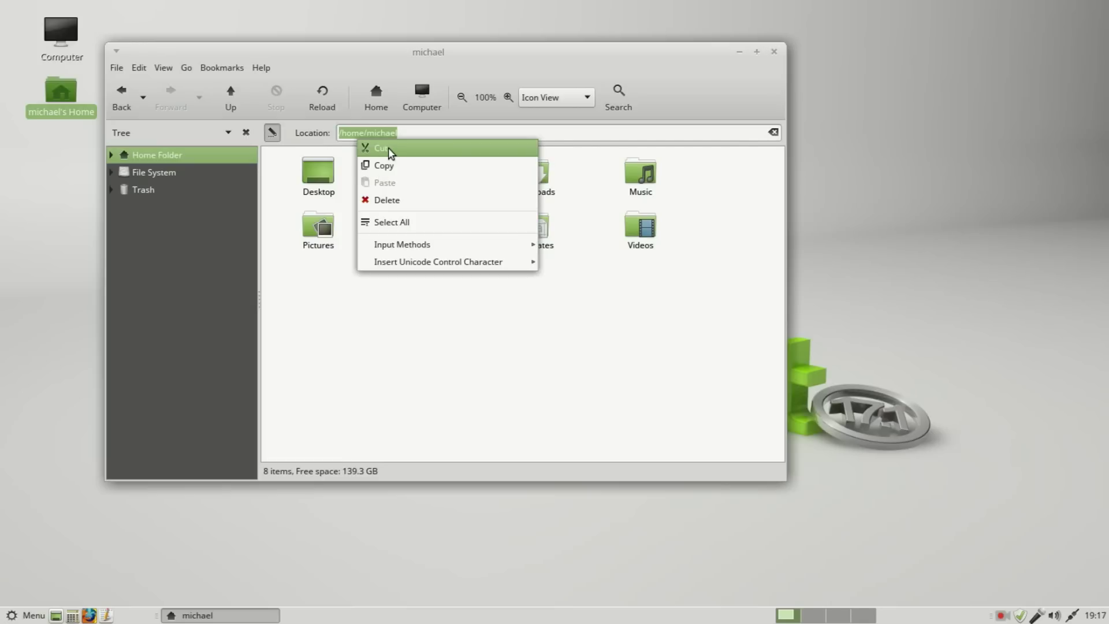
click(413, 128)
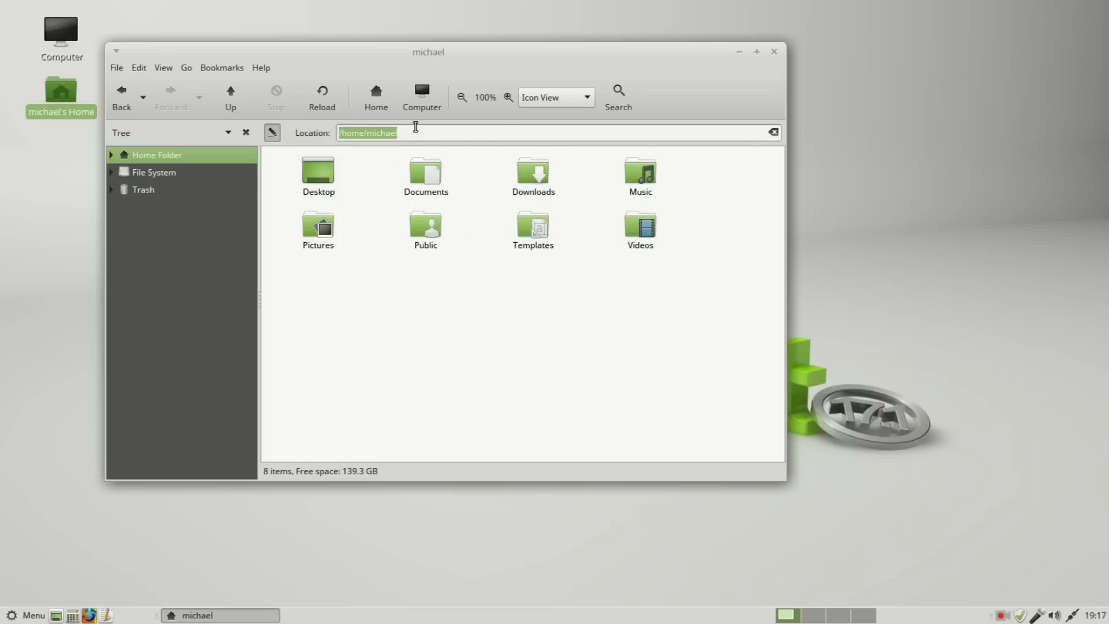
click(271, 132)
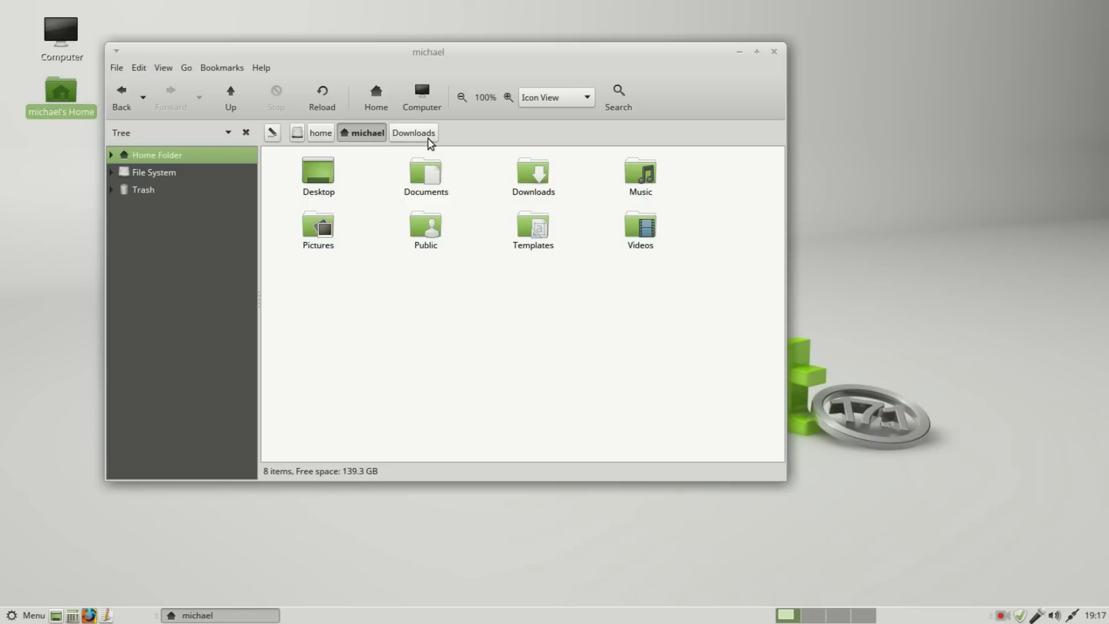
- Search the home folder for '.jpg', listing 44 matching image files
click(623, 92)
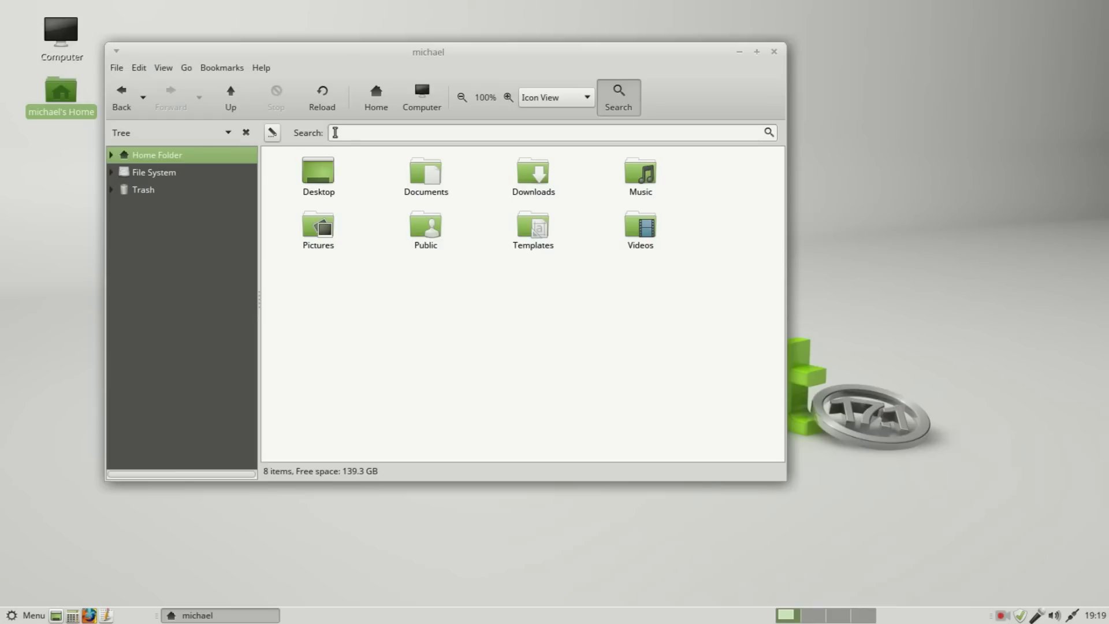
text(.jpg)
key(Return)
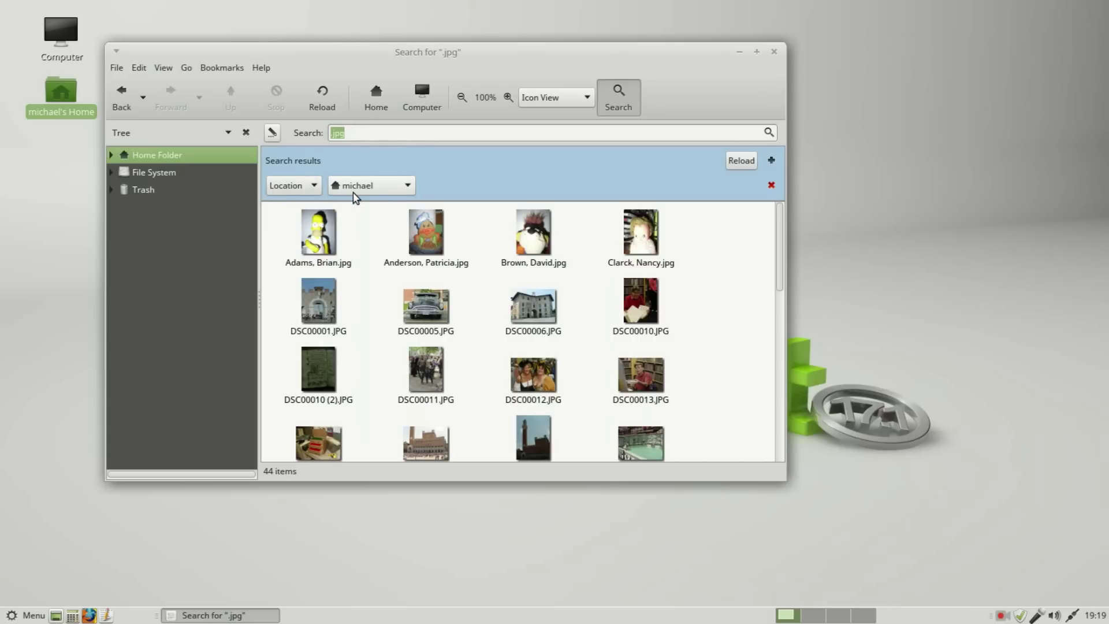
click(408, 188)
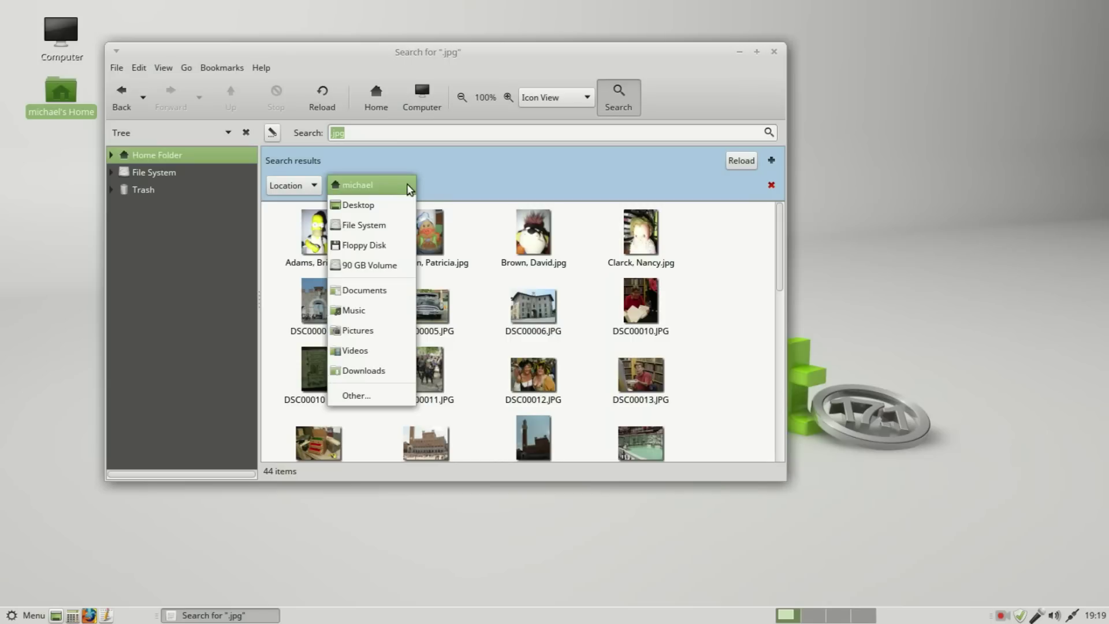
click(379, 210)
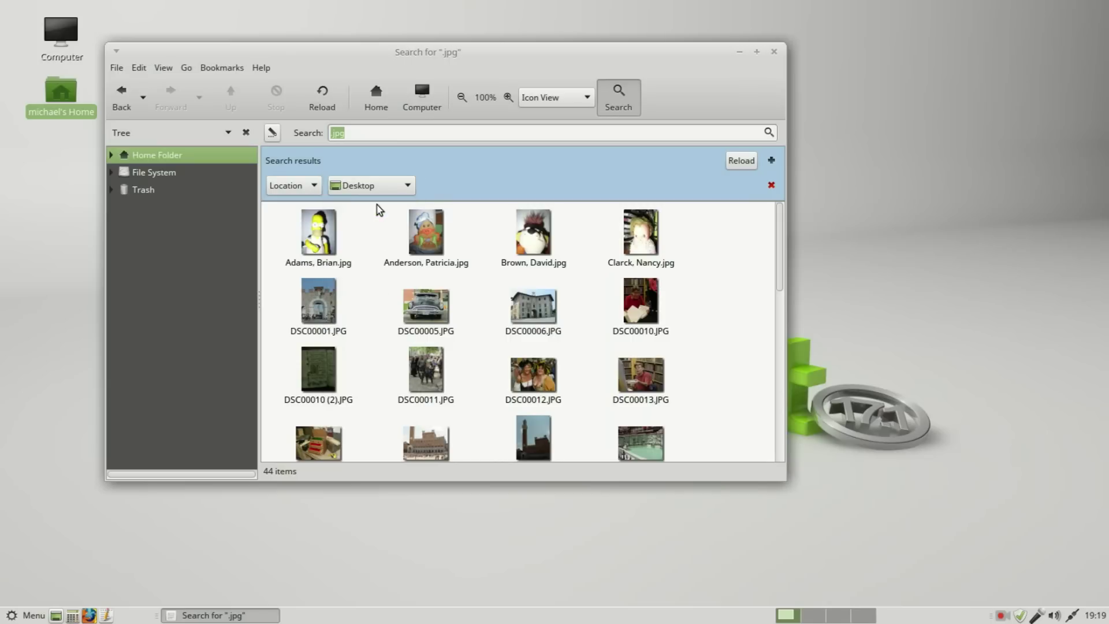
click(742, 161)
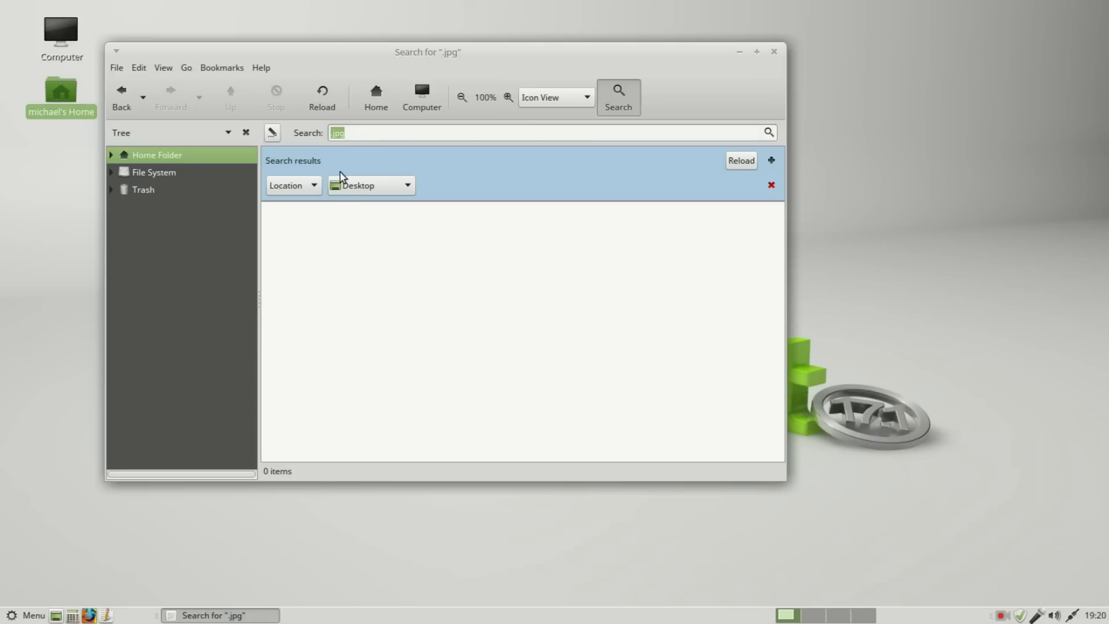
click(376, 185)
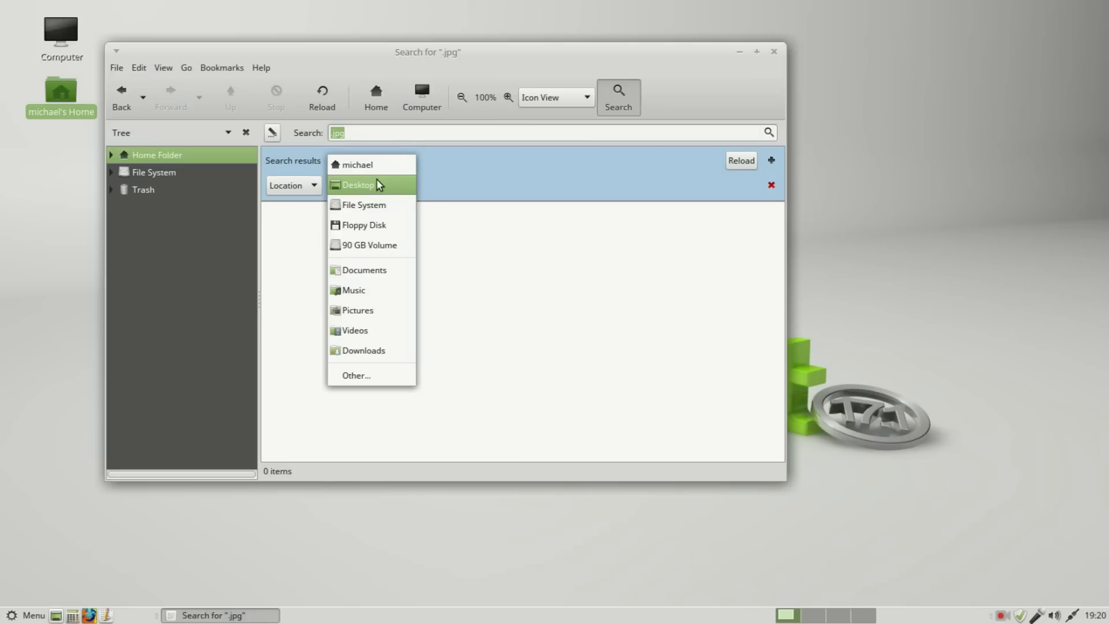
click(376, 310)
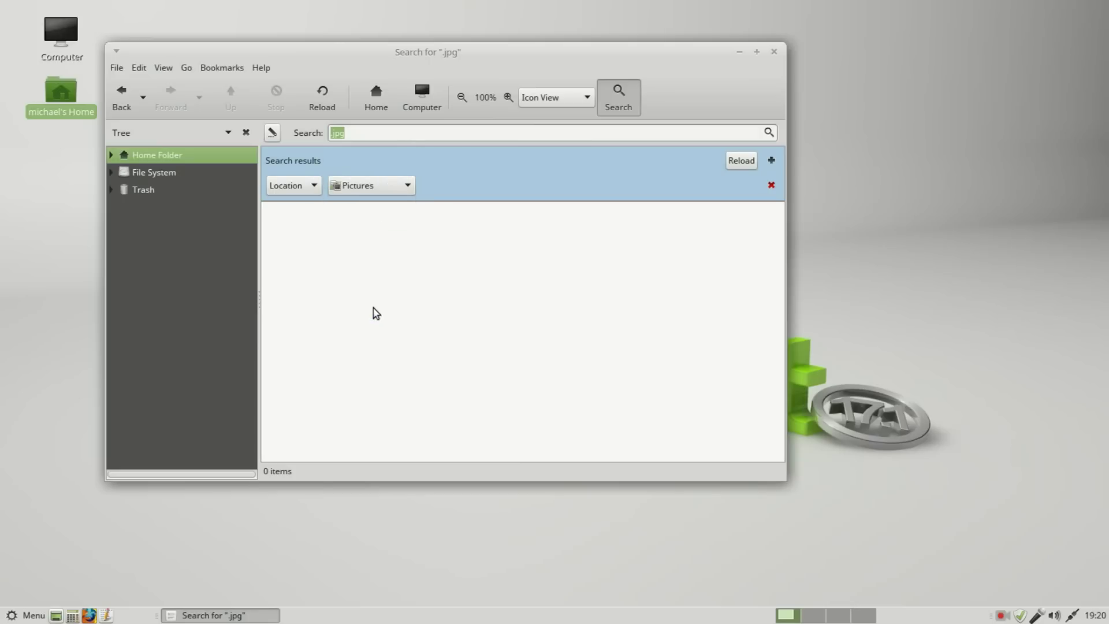
click(741, 160)
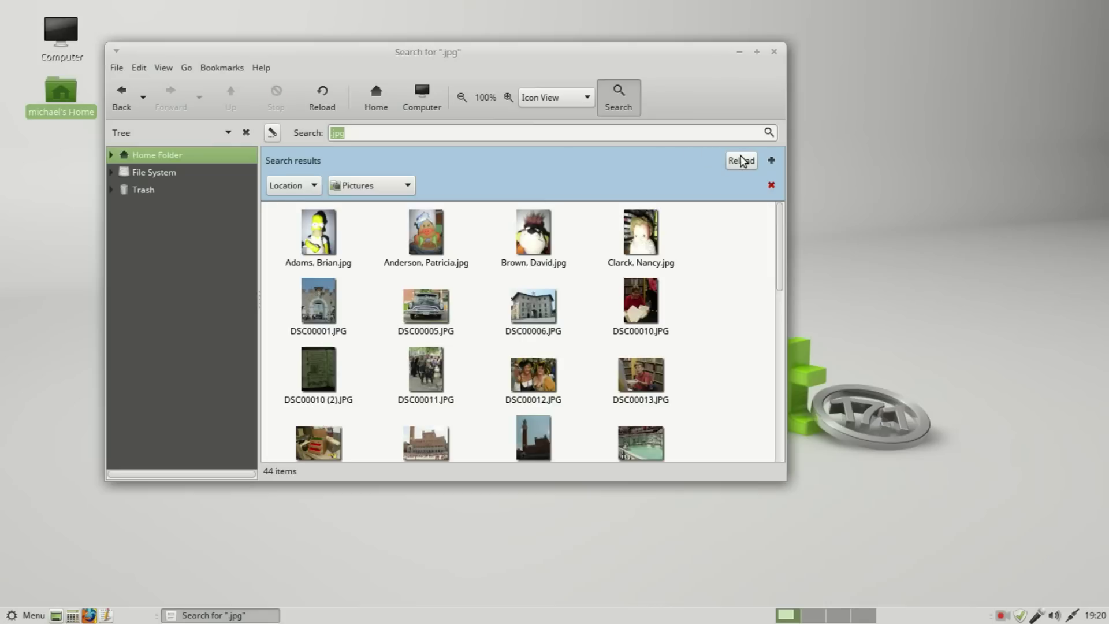
click(403, 188)
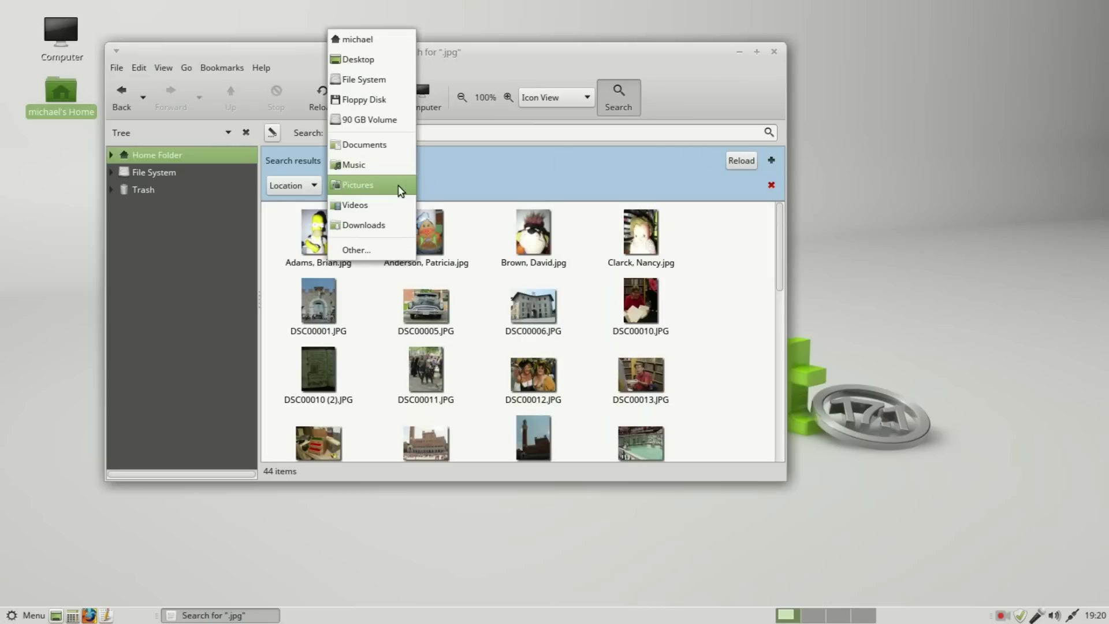
click(369, 224)
click(749, 165)
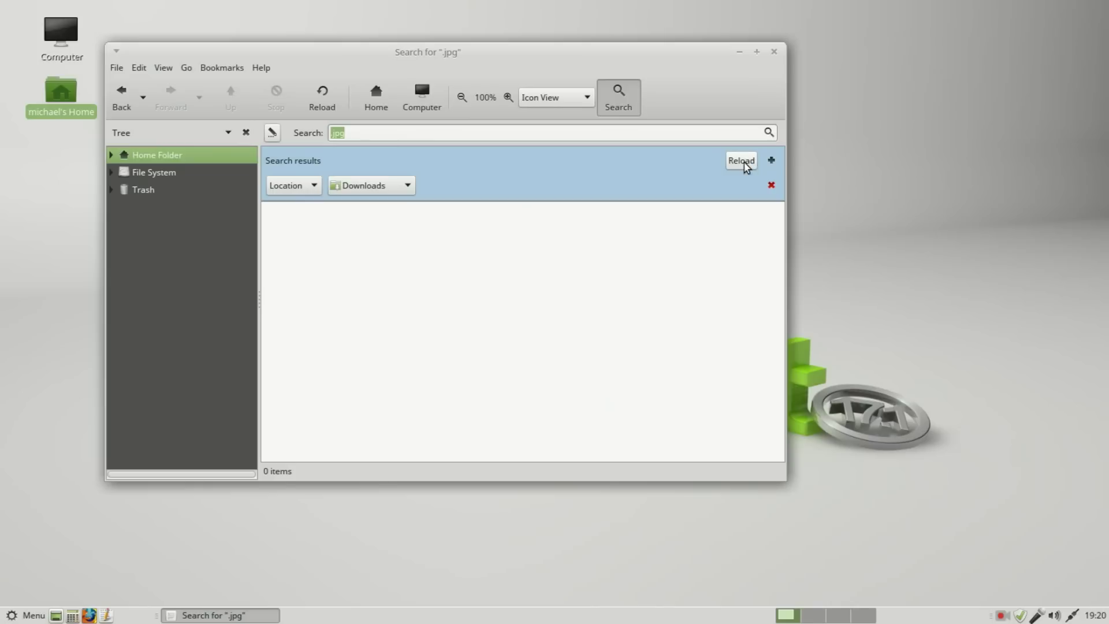
click(404, 185)
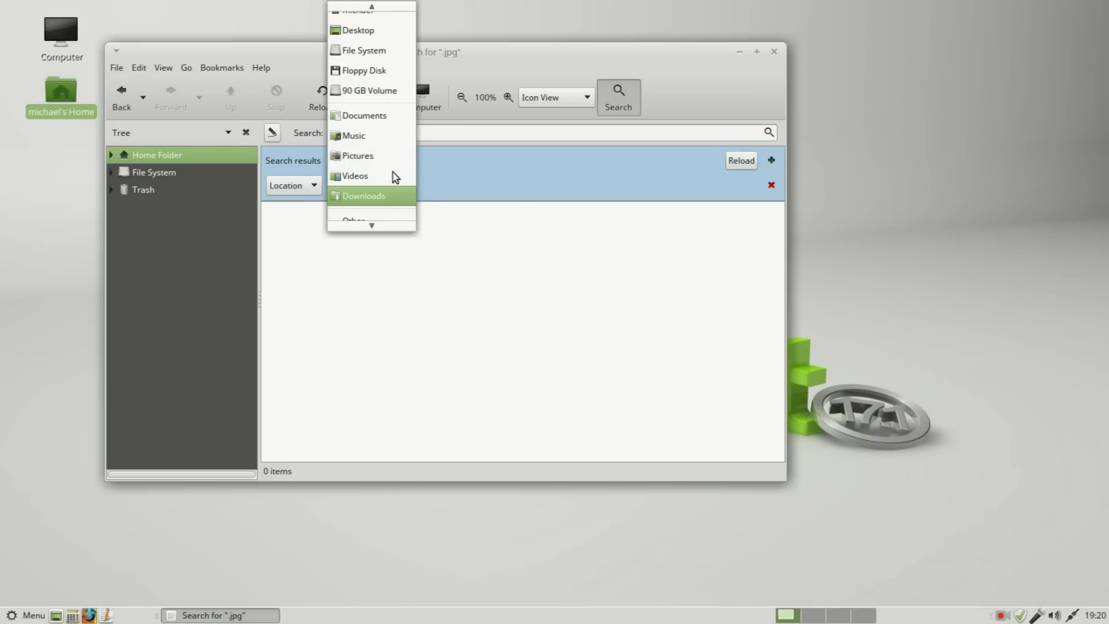
click(393, 163)
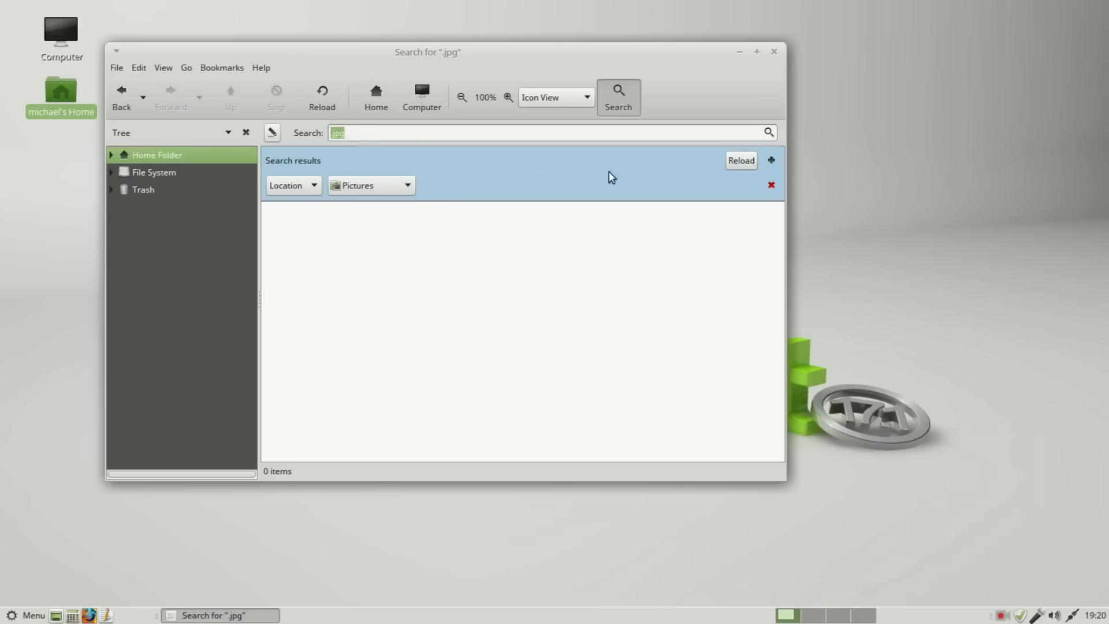
click(404, 191)
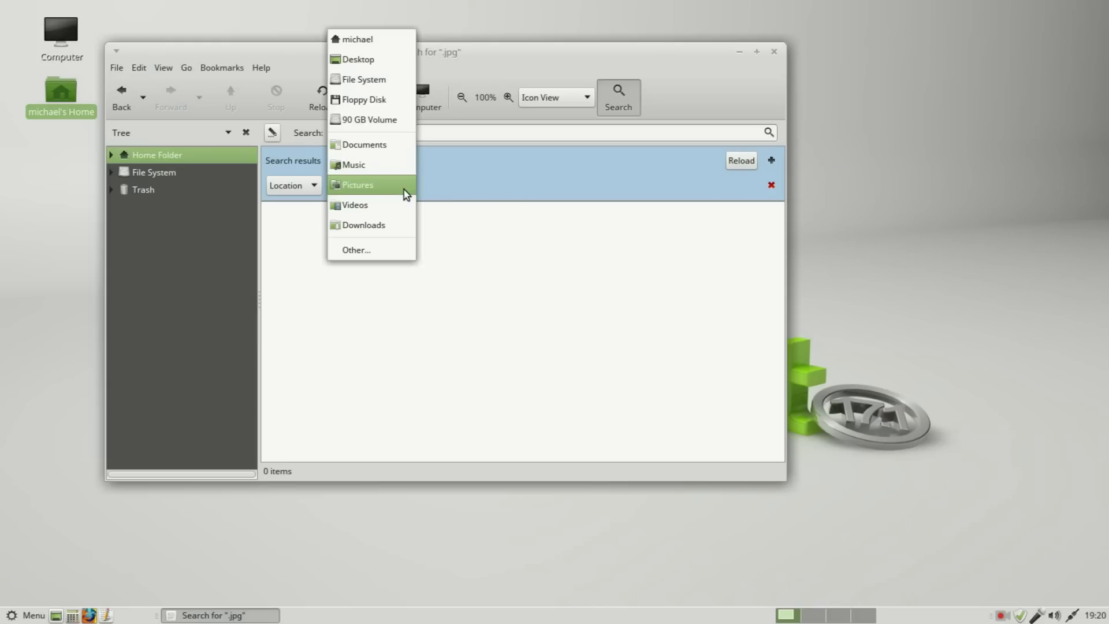
click(388, 80)
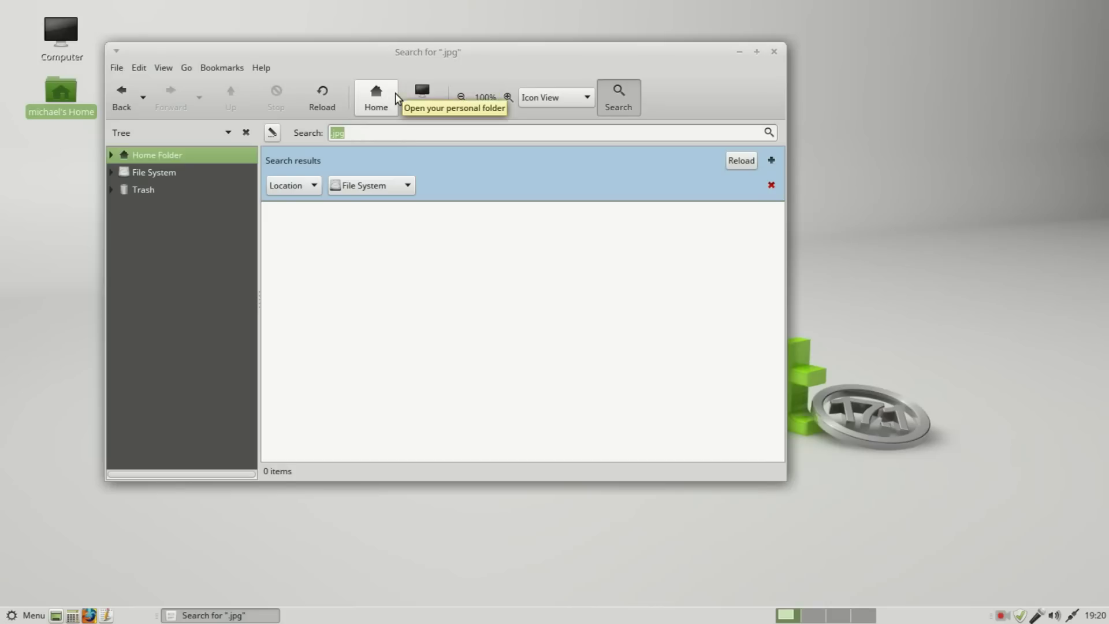
click(401, 191)
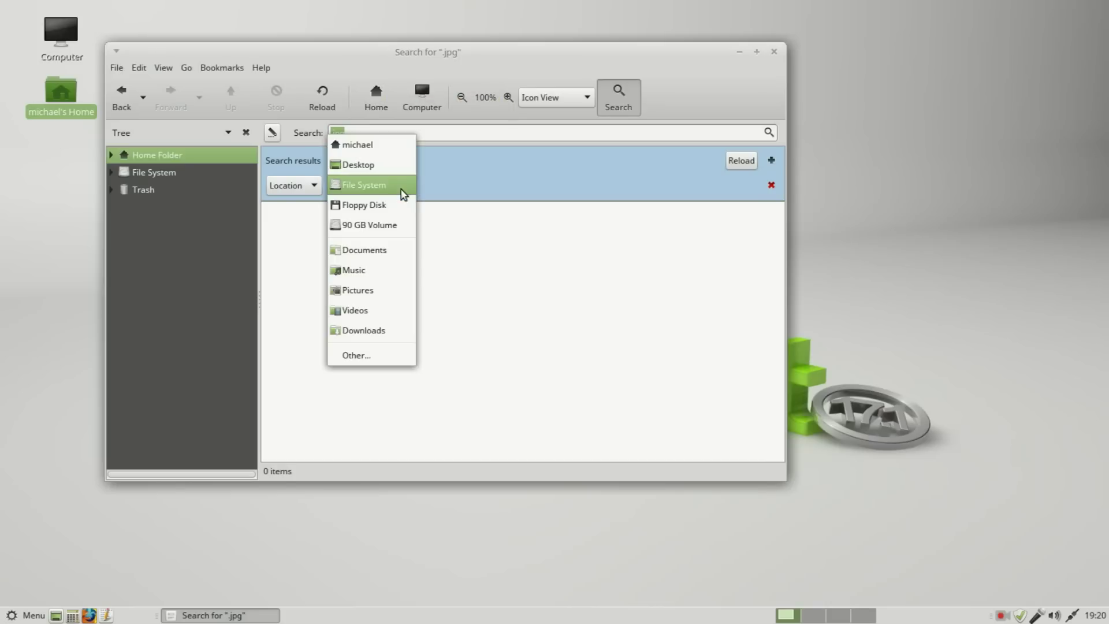
click(372, 150)
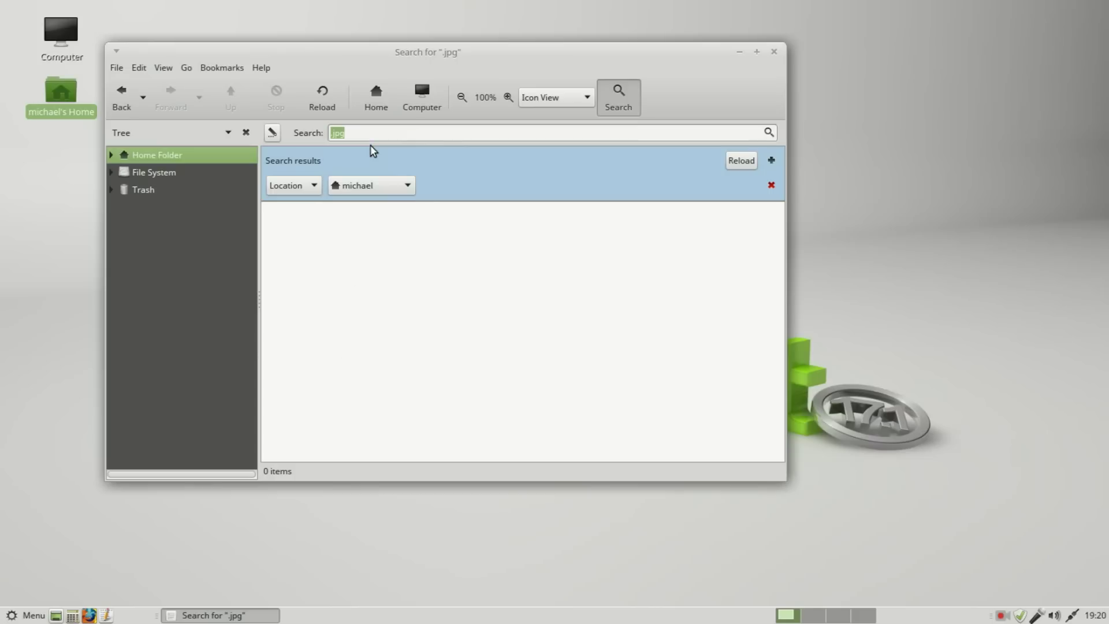
click(738, 162)
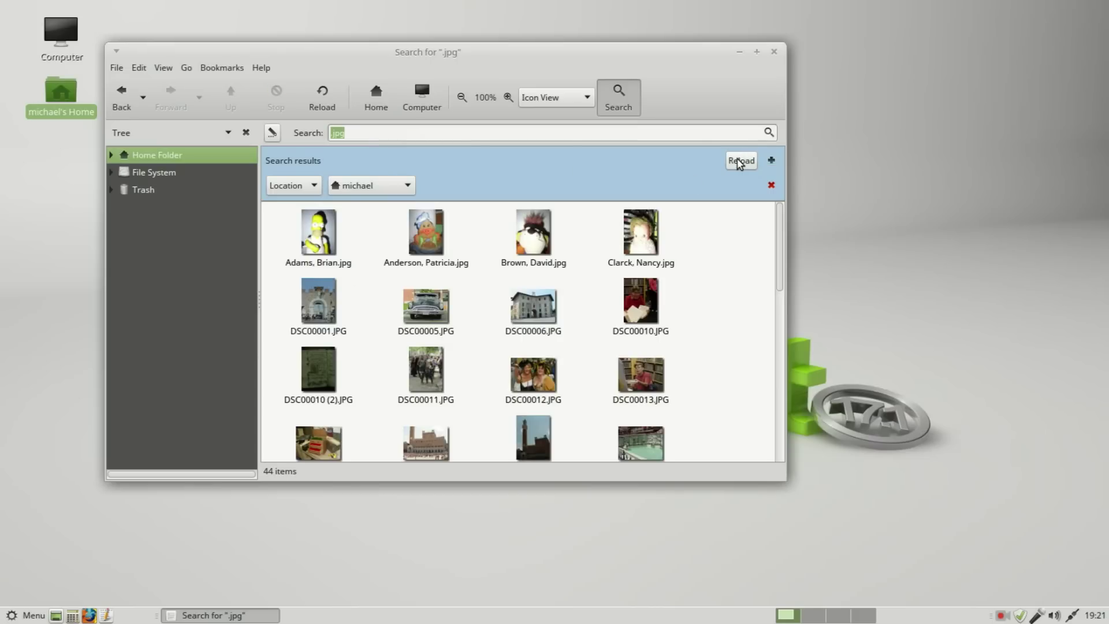
- Add a File Type criterion set to Picture, change the search text to 'son', and reload
click(771, 162)
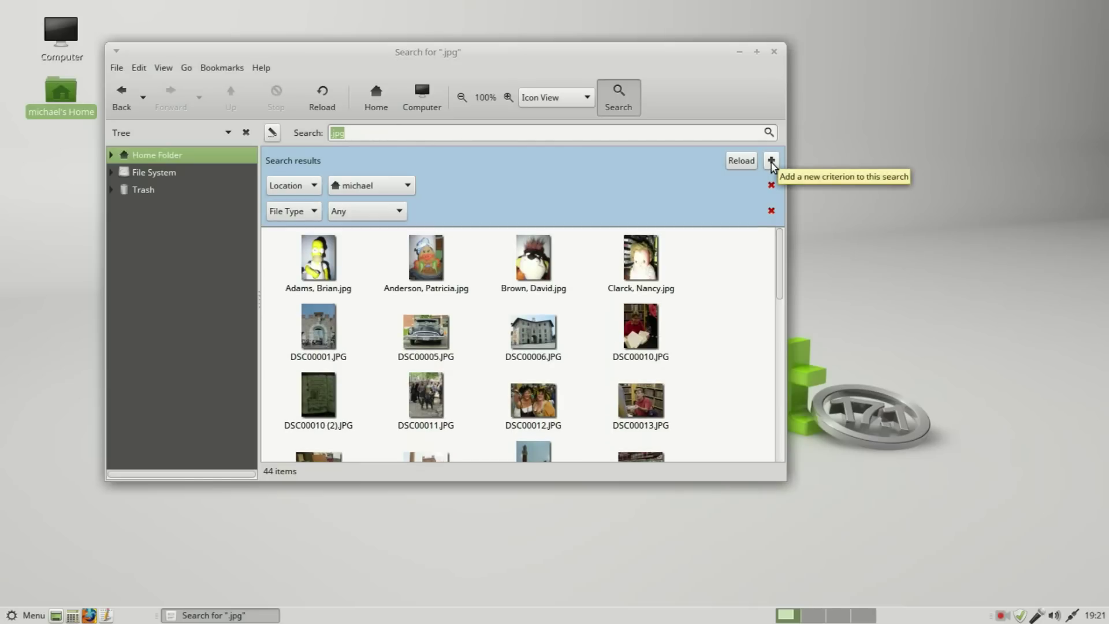
click(402, 212)
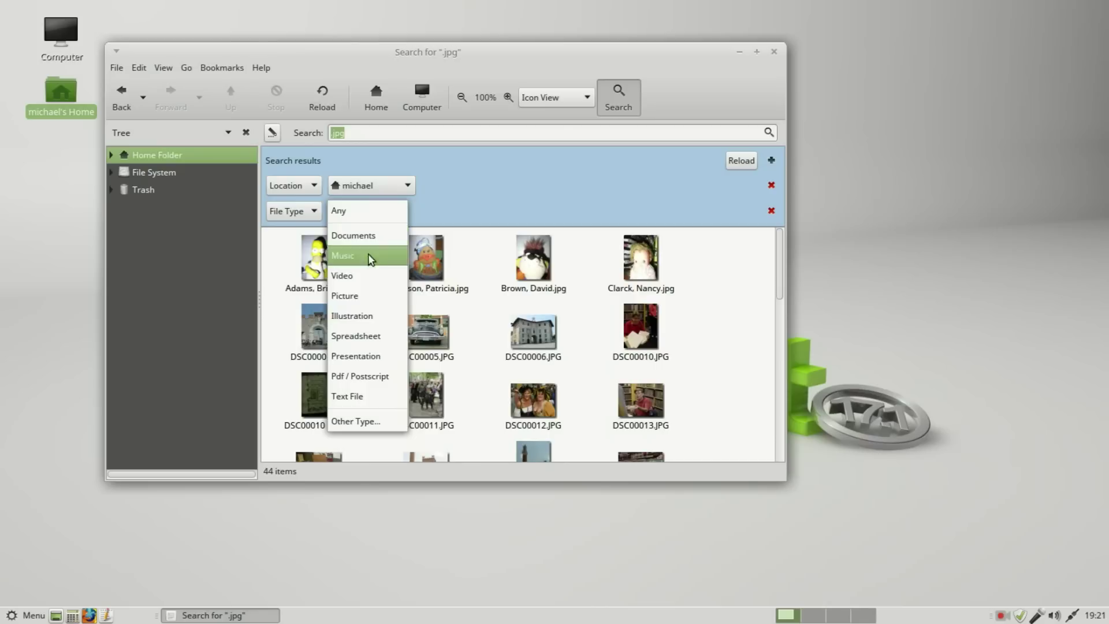
click(366, 296)
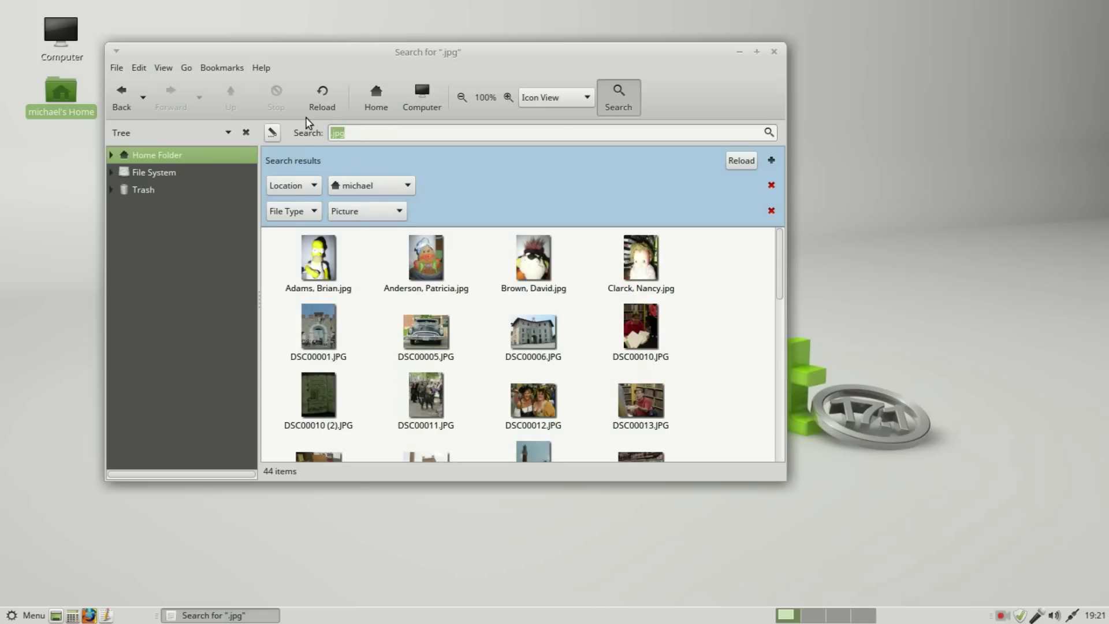
text(son)
click(736, 160)
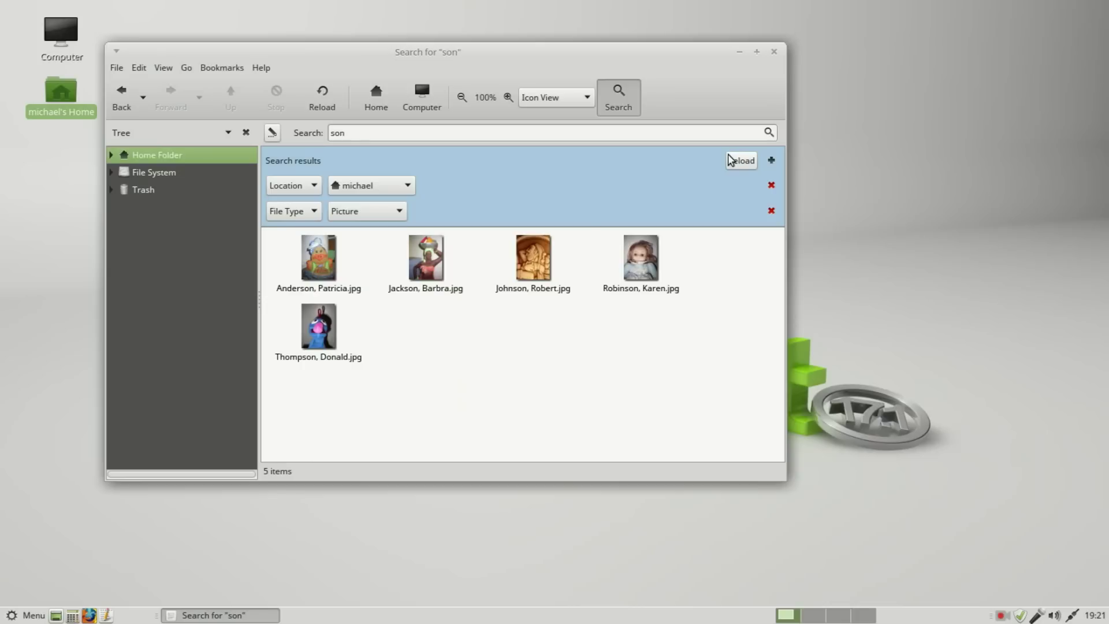